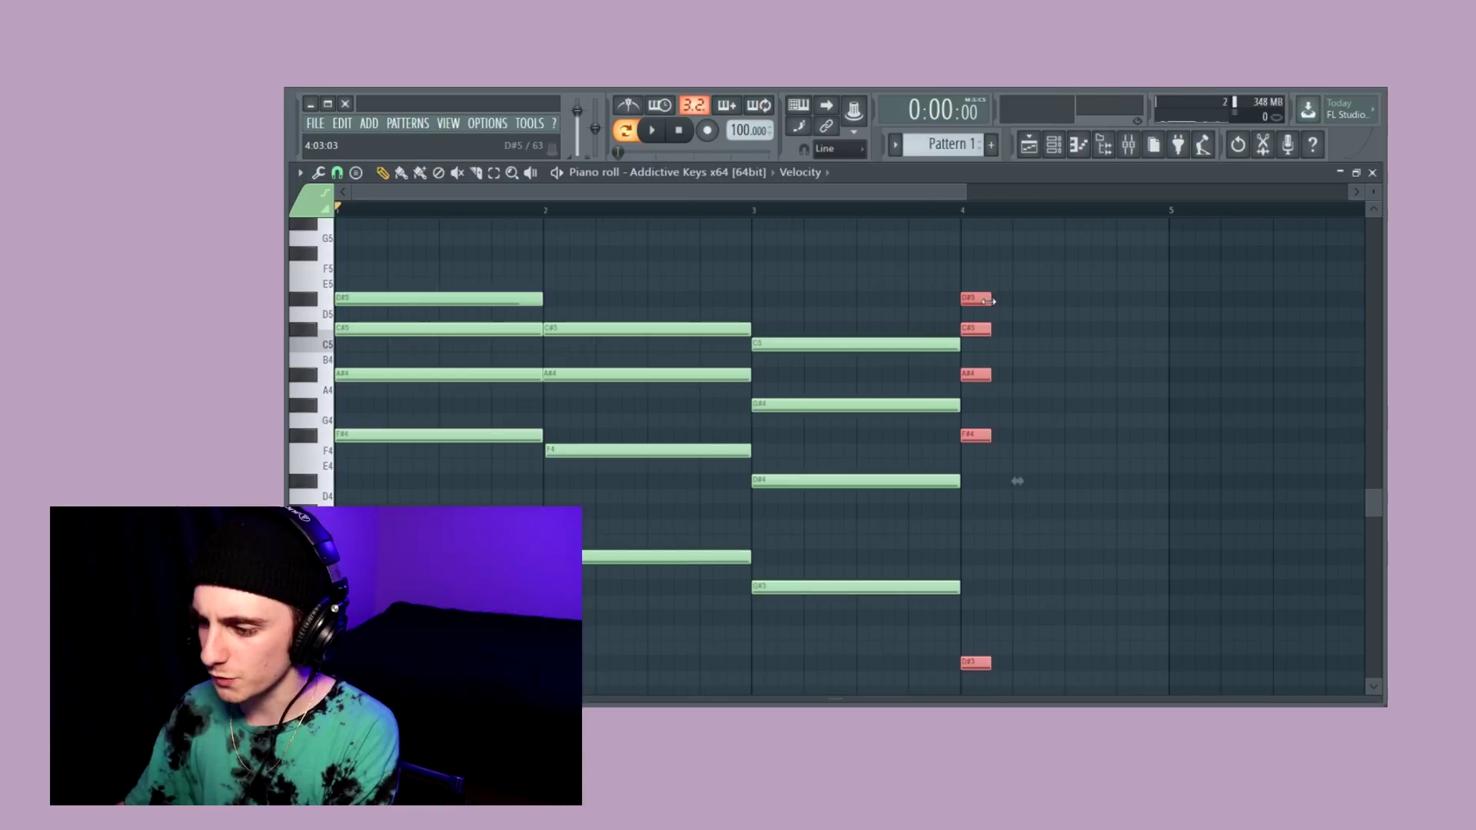
- Extend the notes of the fourth chord so they fill the whole of bar 4
left_click_drag(1014, 481, 1164, 480)
left_click_drag(1136, 317, 1160, 326)
left_click_drag(1160, 326, 1165, 328)
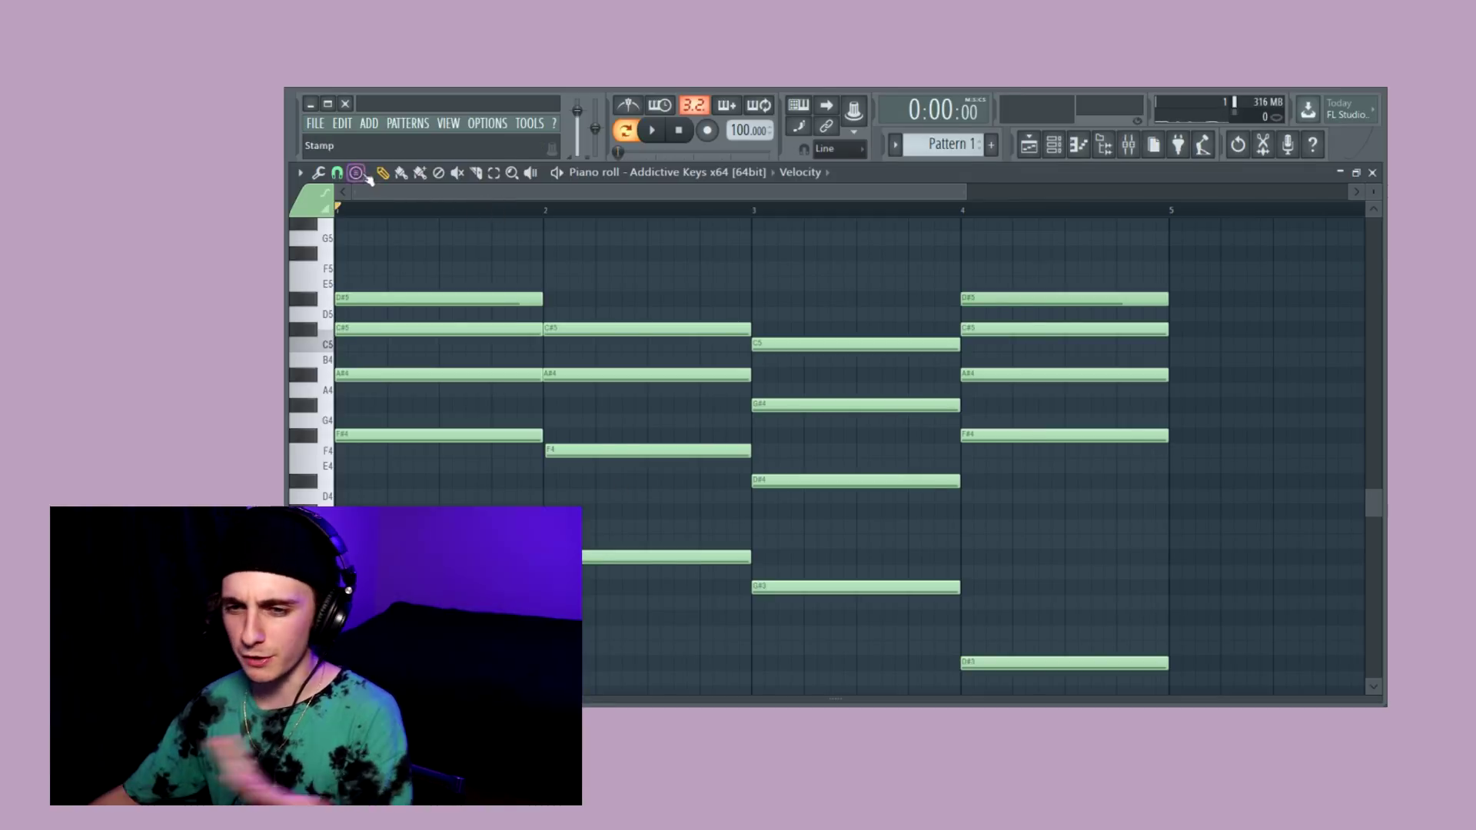
- Apply the Strum tool to the four-bar chord progression to stagger the chords' note starts
left_click(317, 172)
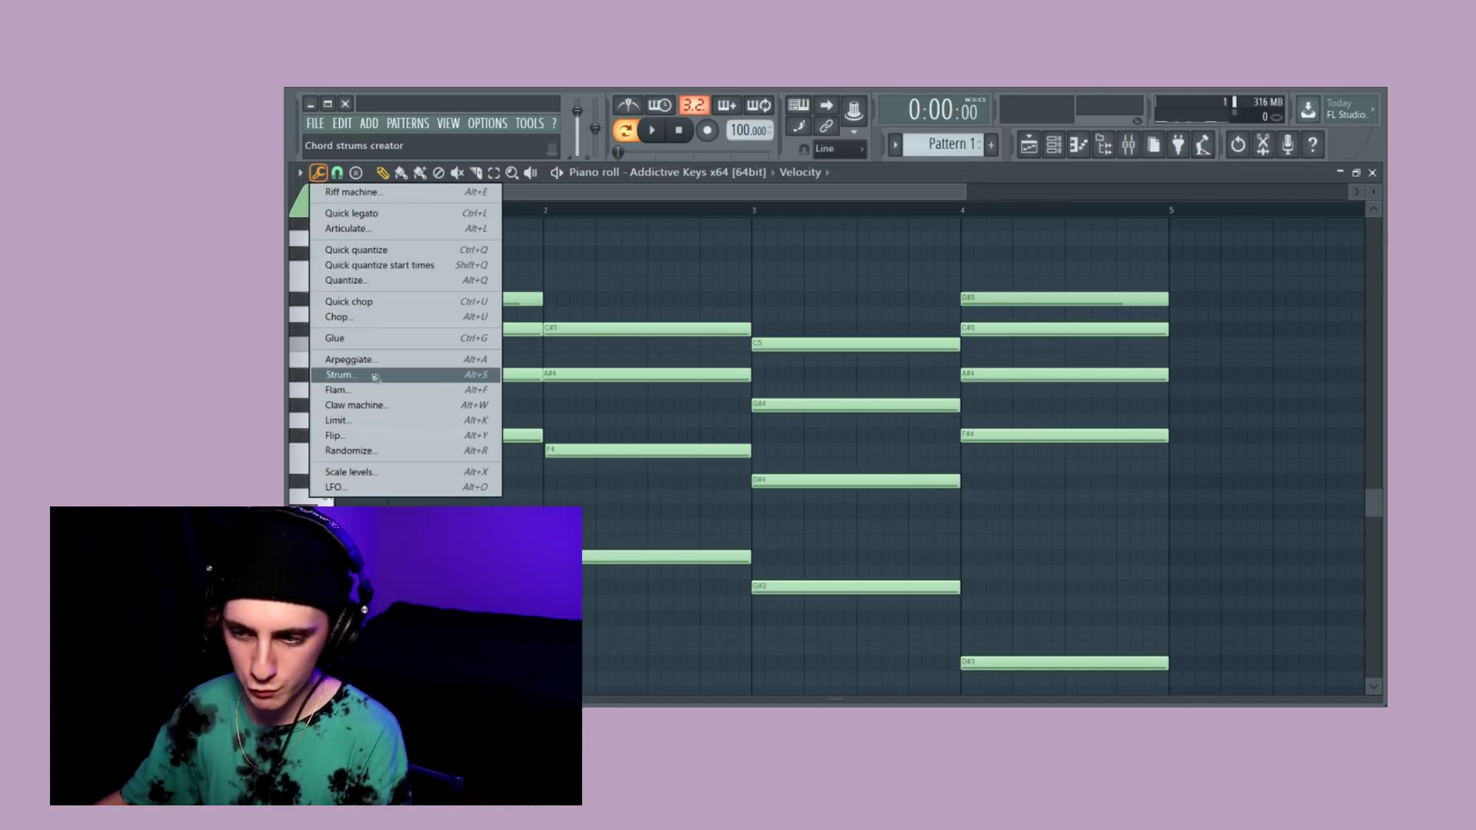
left_click(340, 375)
left_click_drag(770, 361, 770, 353)
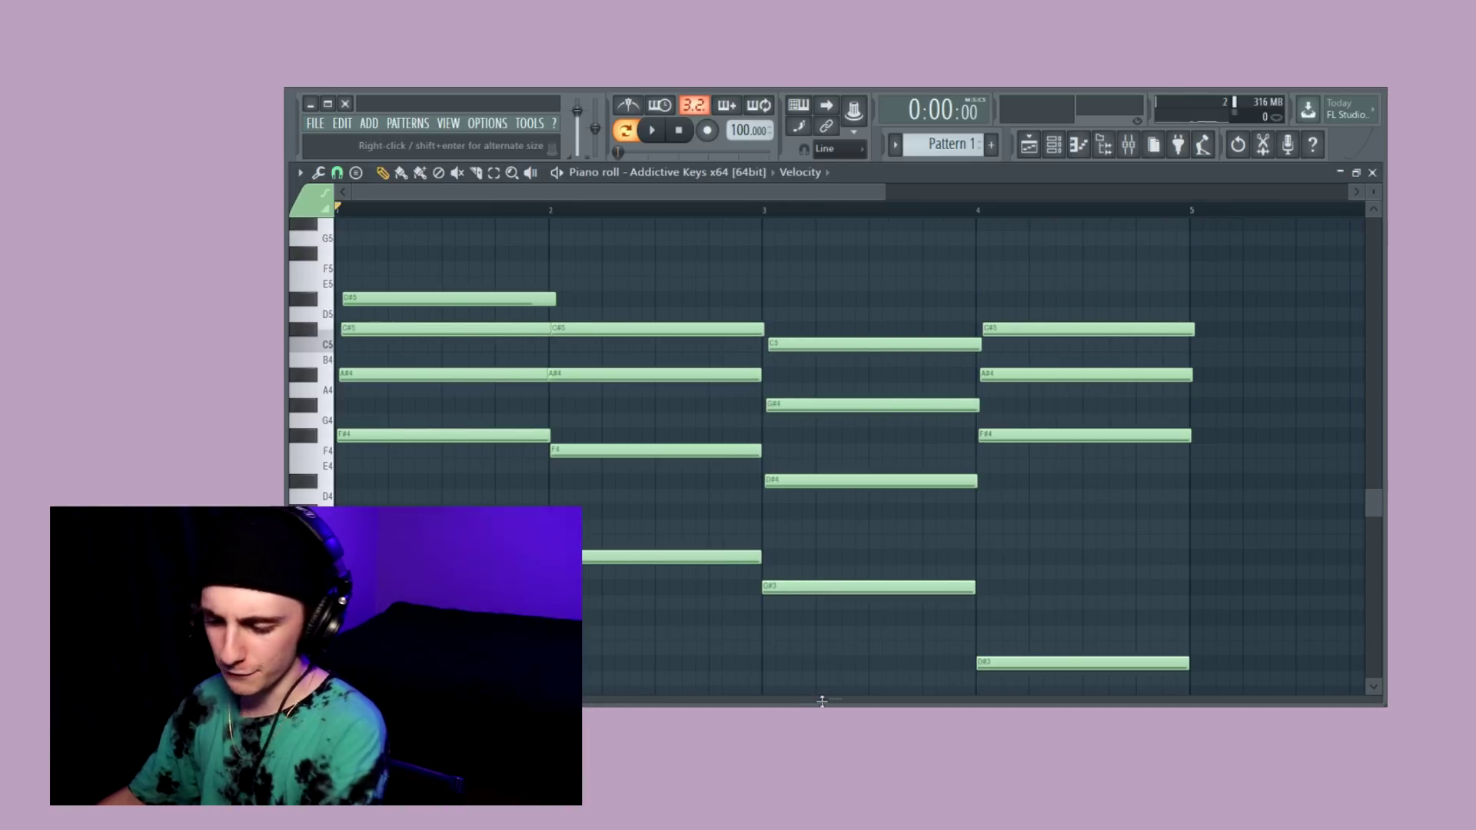
- Enlarge the velocity lane and lower the first chord's note velocities to varied levels
left_click_drag(822, 700, 817, 446)
scroll(413, 501, "up", 6)
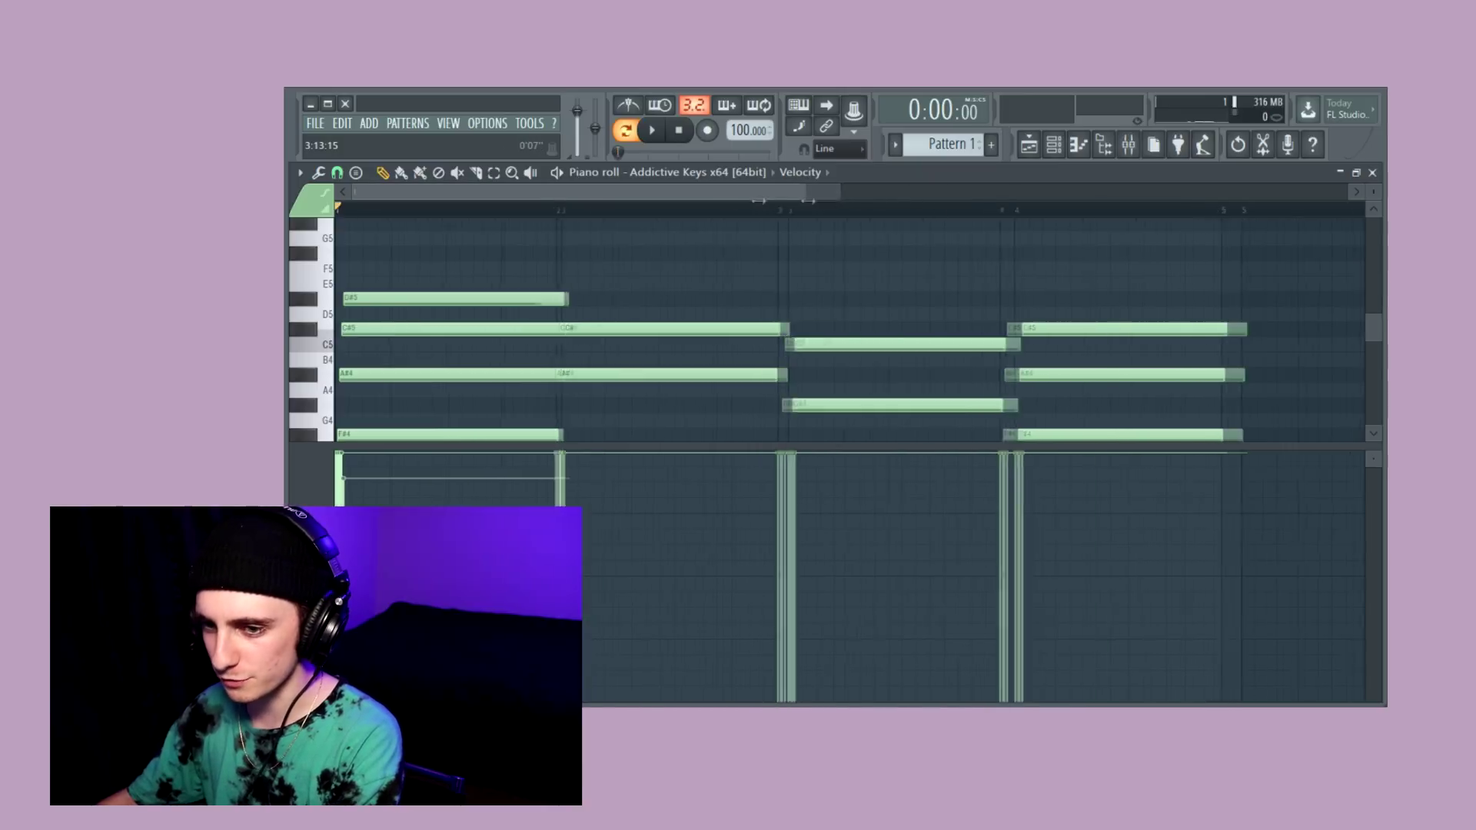
mouse_move(414, 501)
left_mouse_down()
mouse_move(351, 544)
mouse_move(381, 468)
left_mouse_up()
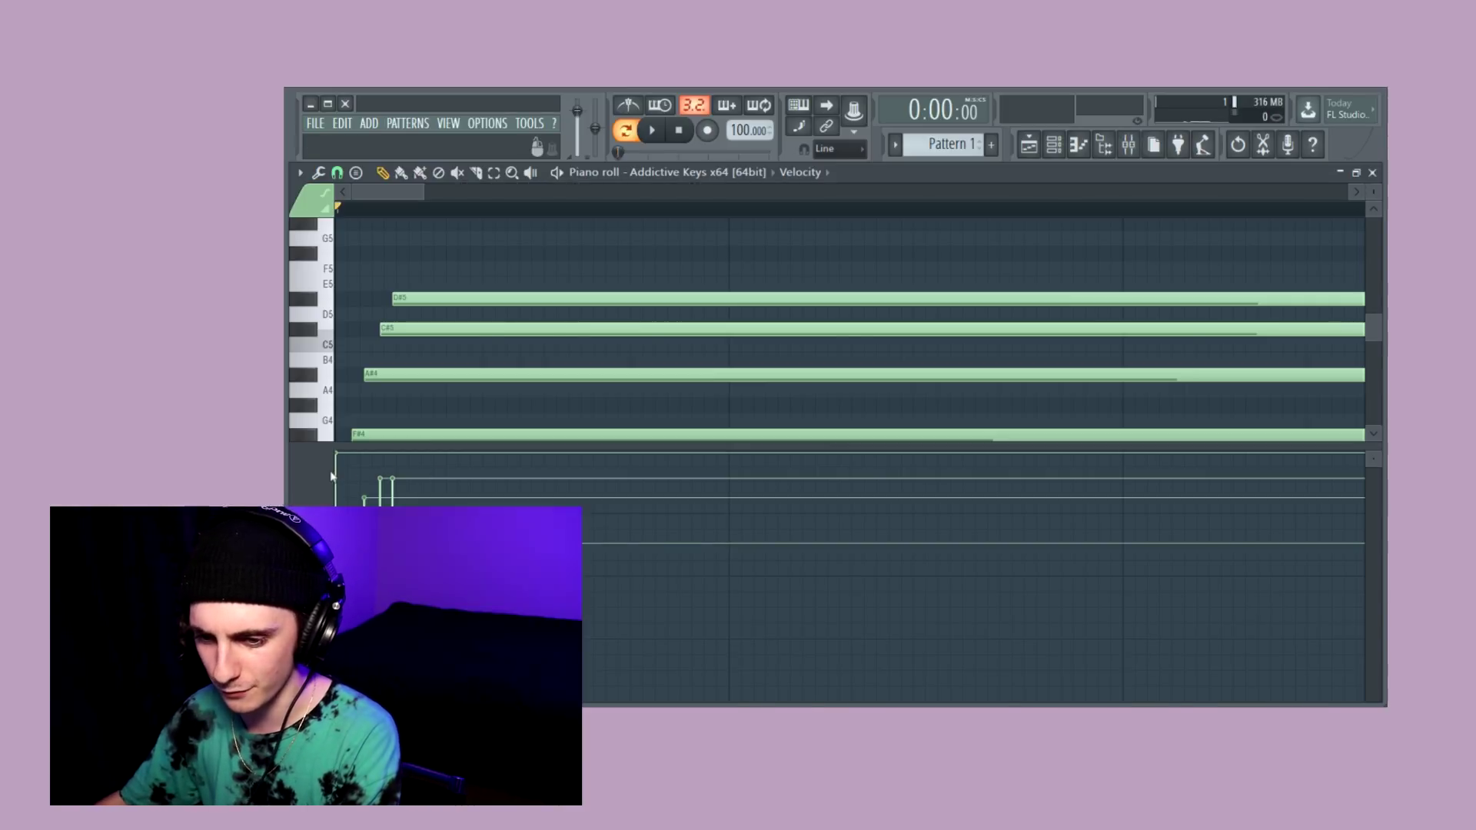
scroll(356, 482, "down", 6)
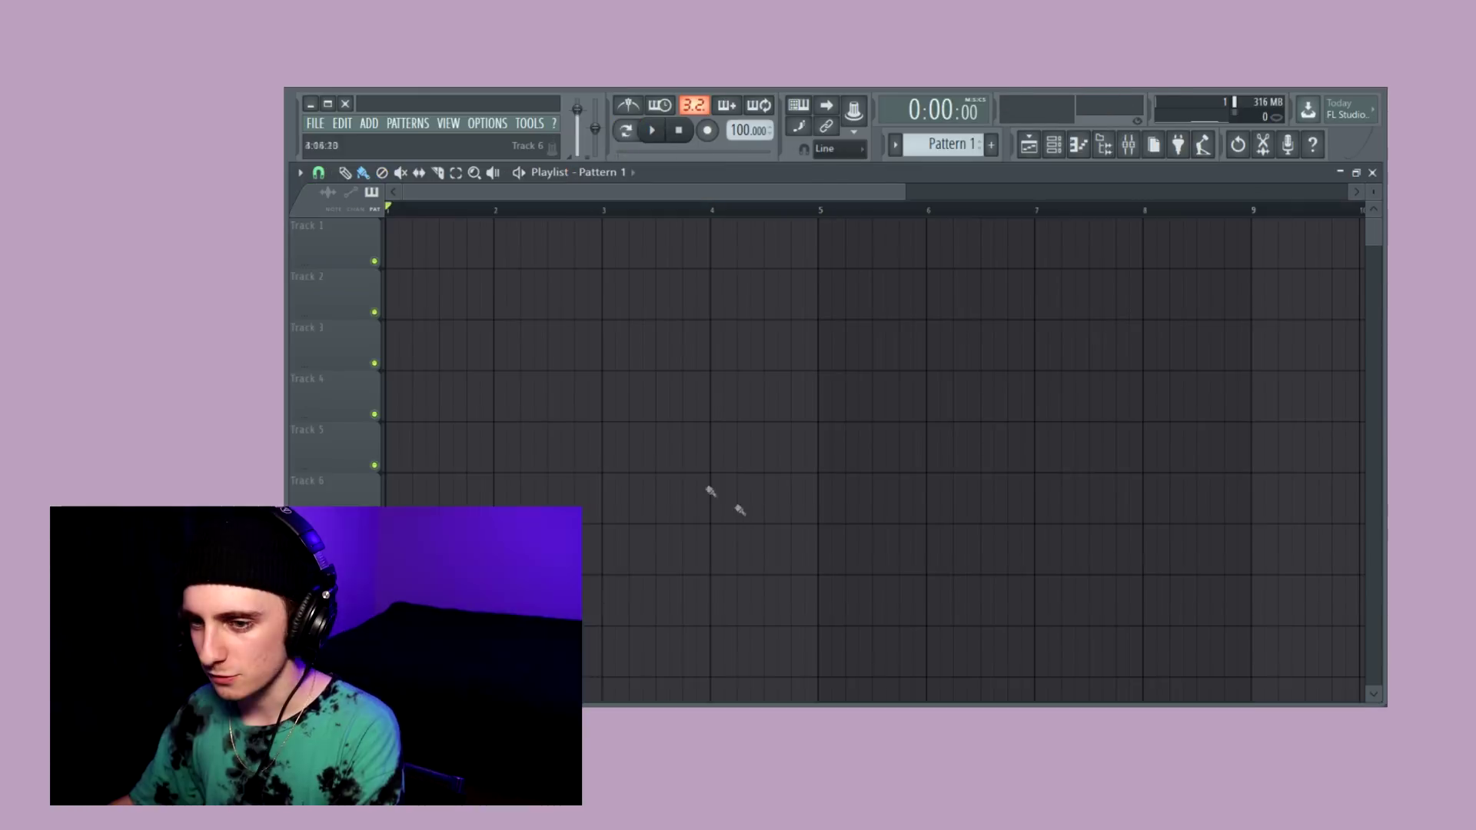
- Place Pattern 1 on Track 1 at bar 1 of the playlist and delete the extra copy on Track 2
left_click(417, 243)
left_click_drag(559, 267, 532, 267)
left_click(647, 311)
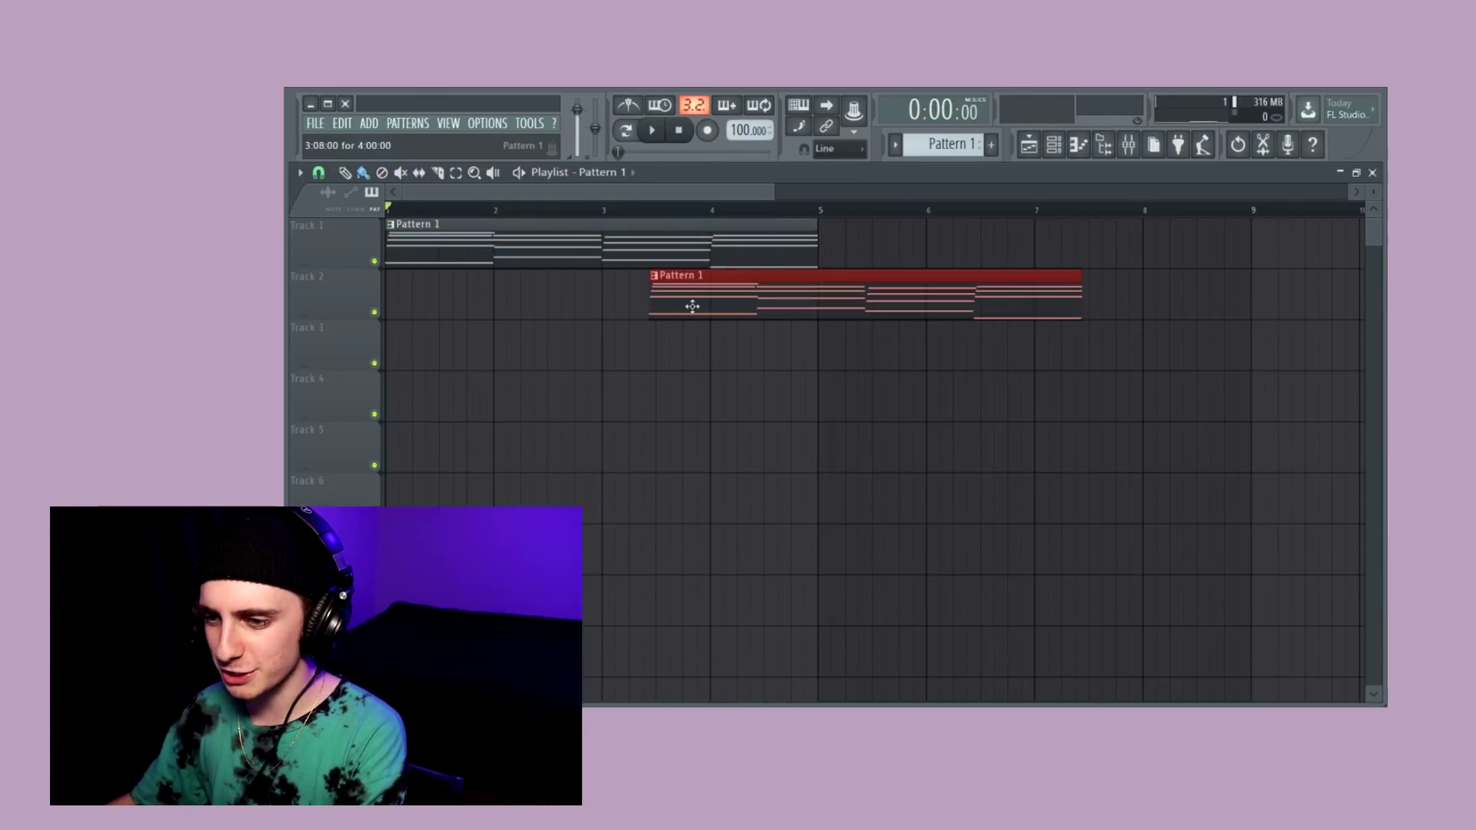
right_click(690, 304)
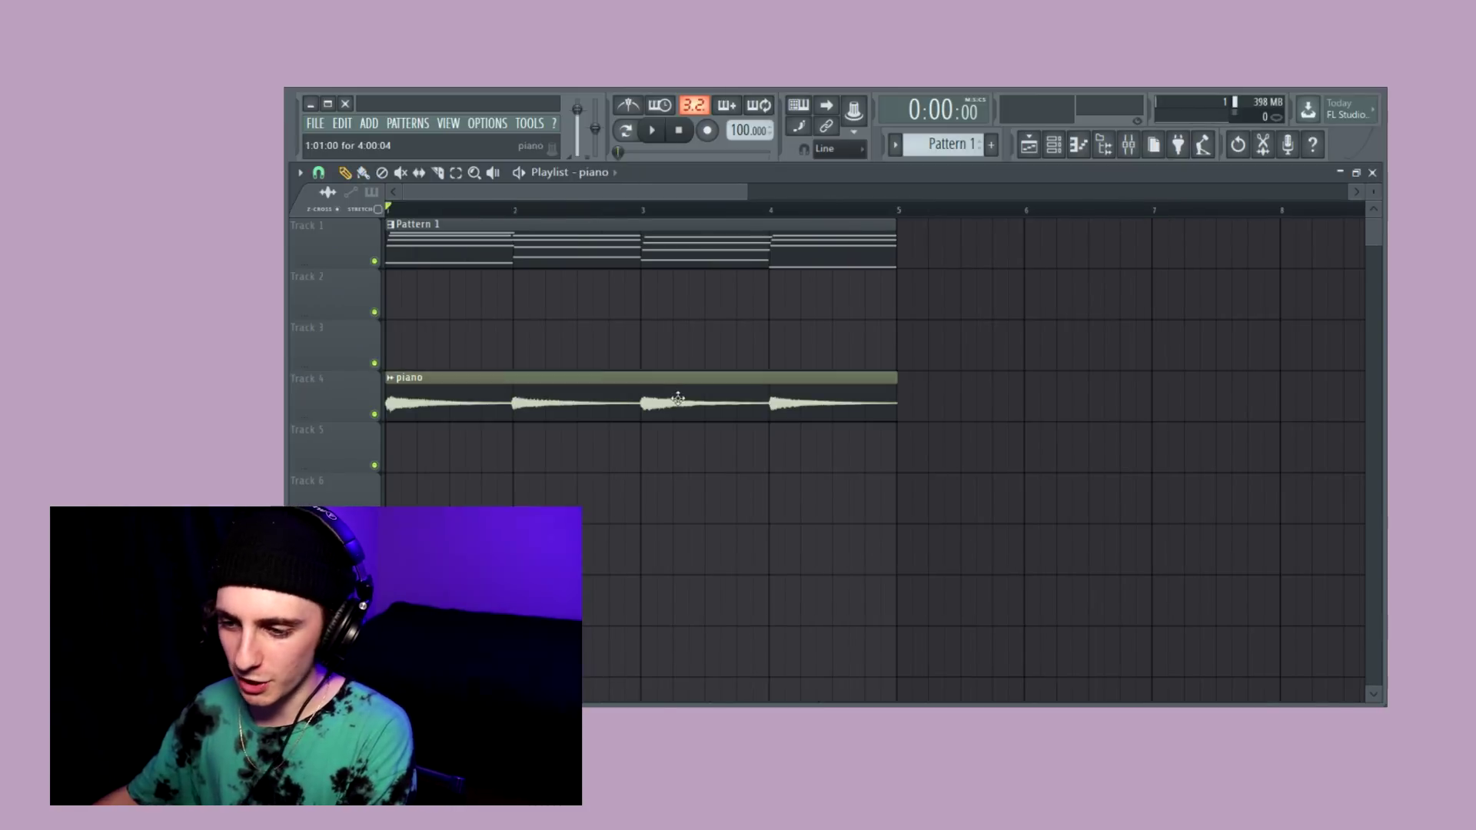
- Reverse the piano audio clip on Track 4 in its sample settings
double_click(659, 402)
left_click(627, 423)
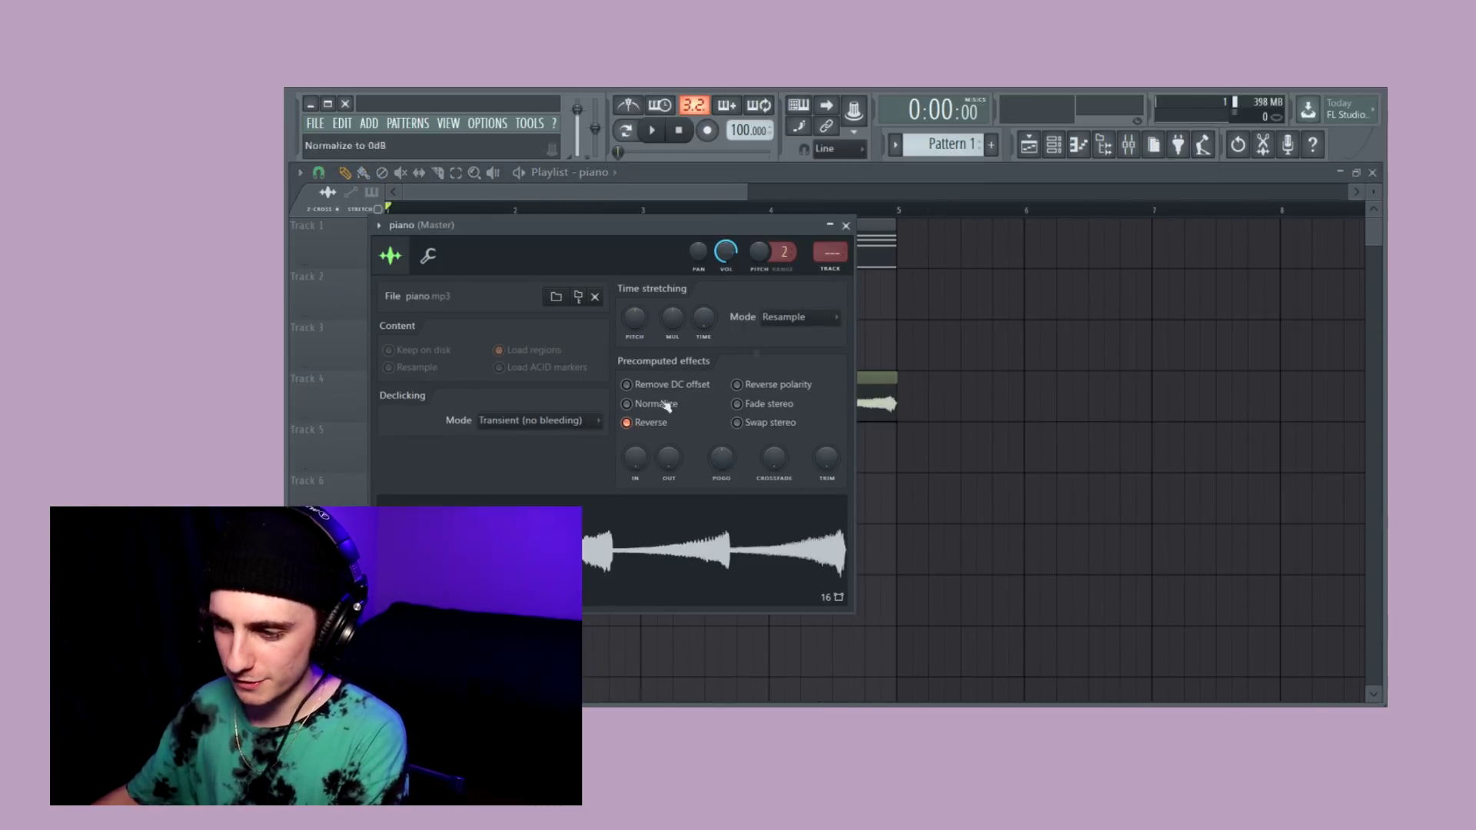
left_click(845, 225)
- Slice the reversed piano clip at each bar line and rearrange the slices in the opposite order
key("c")
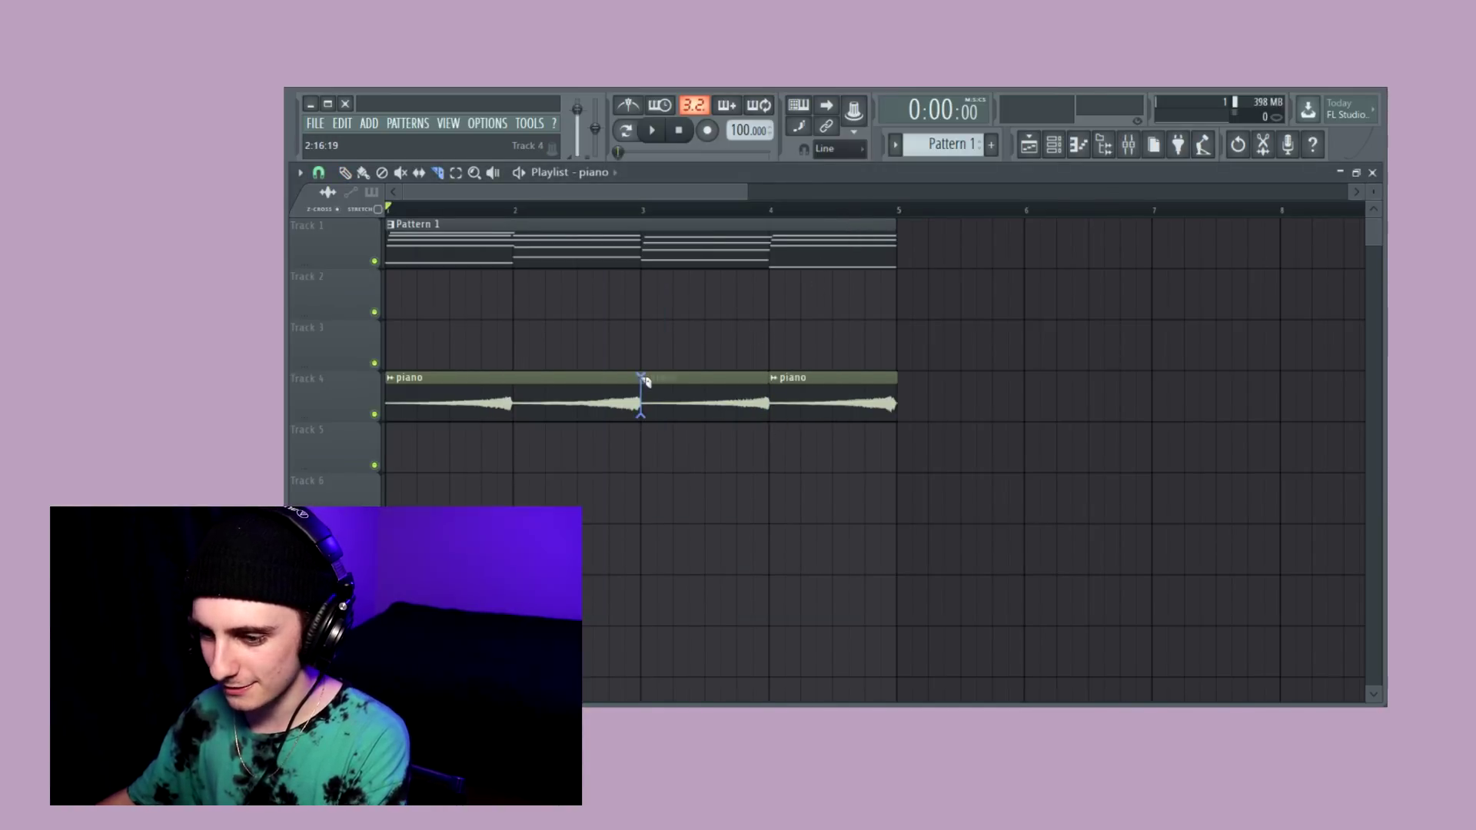
left_click_drag(833, 403, 359, 470)
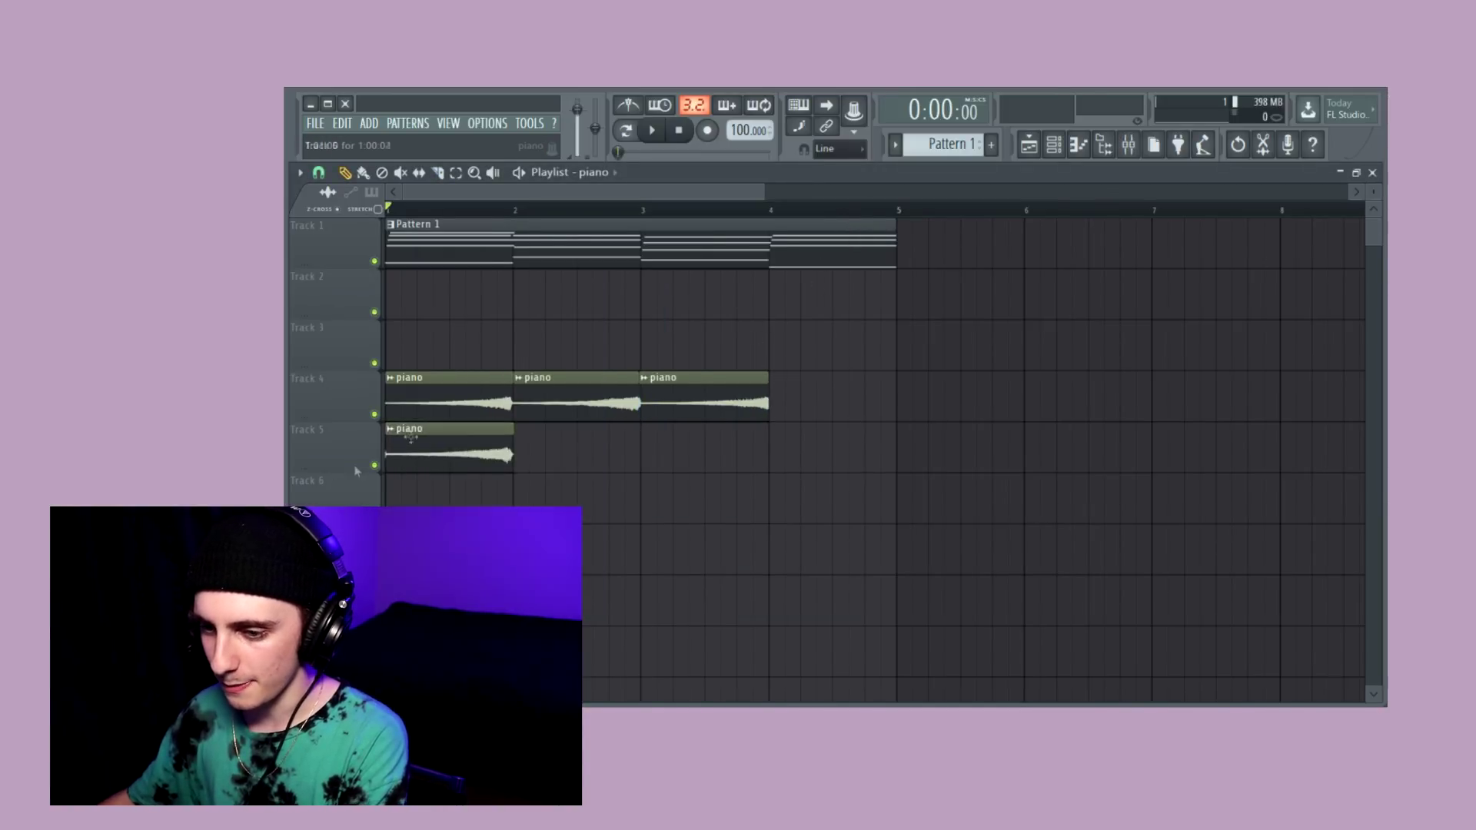
left_click_drag(486, 408, 852, 461)
left_click_drag(709, 407, 686, 463)
- During playback, cut the reversed piano's low end to about 293 Hz with band 1 of Fruity Parametric EQ 2
key("space")
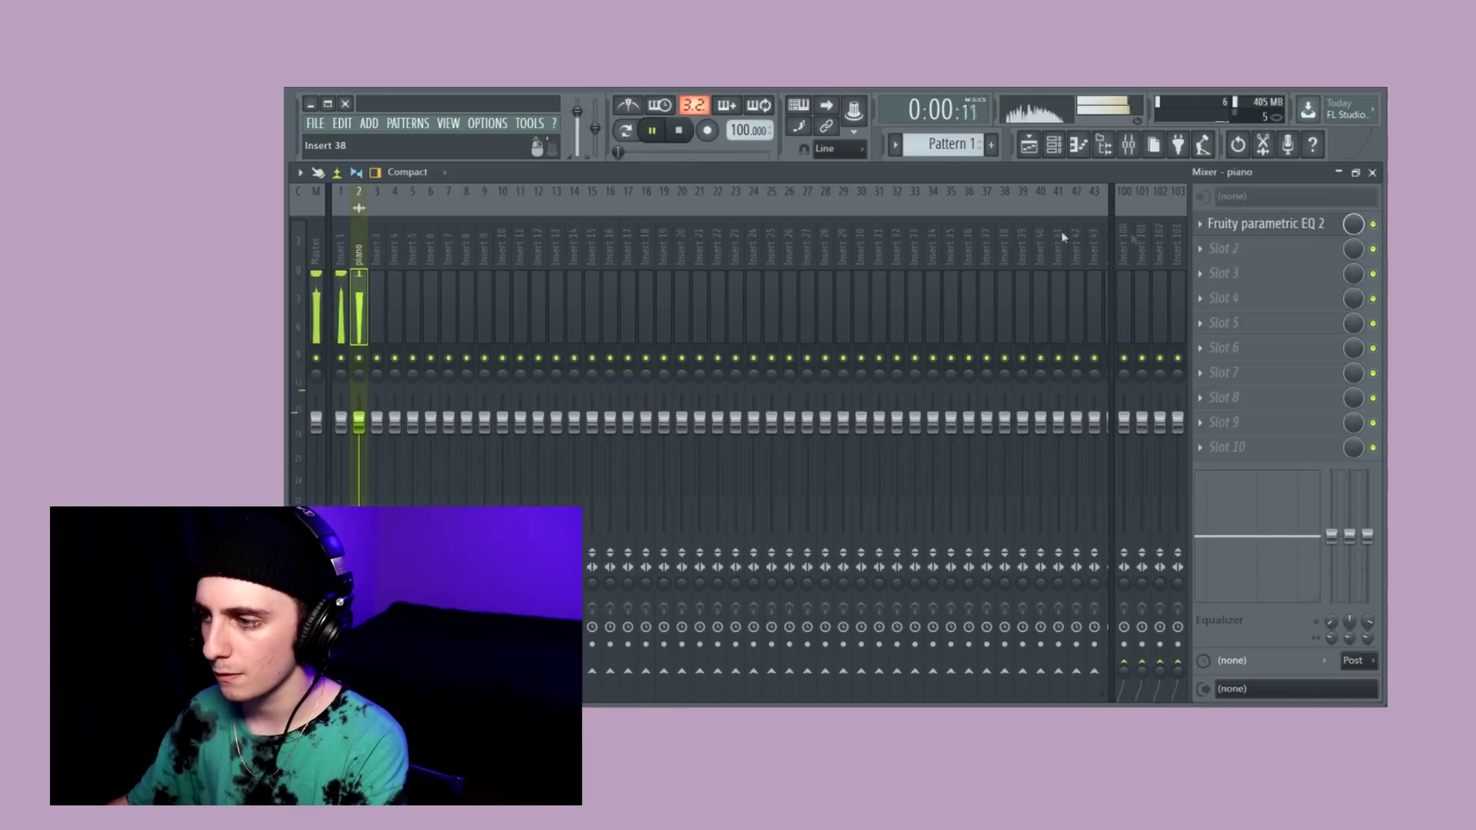
left_click(1266, 223)
left_click_drag(503, 434, 538, 444)
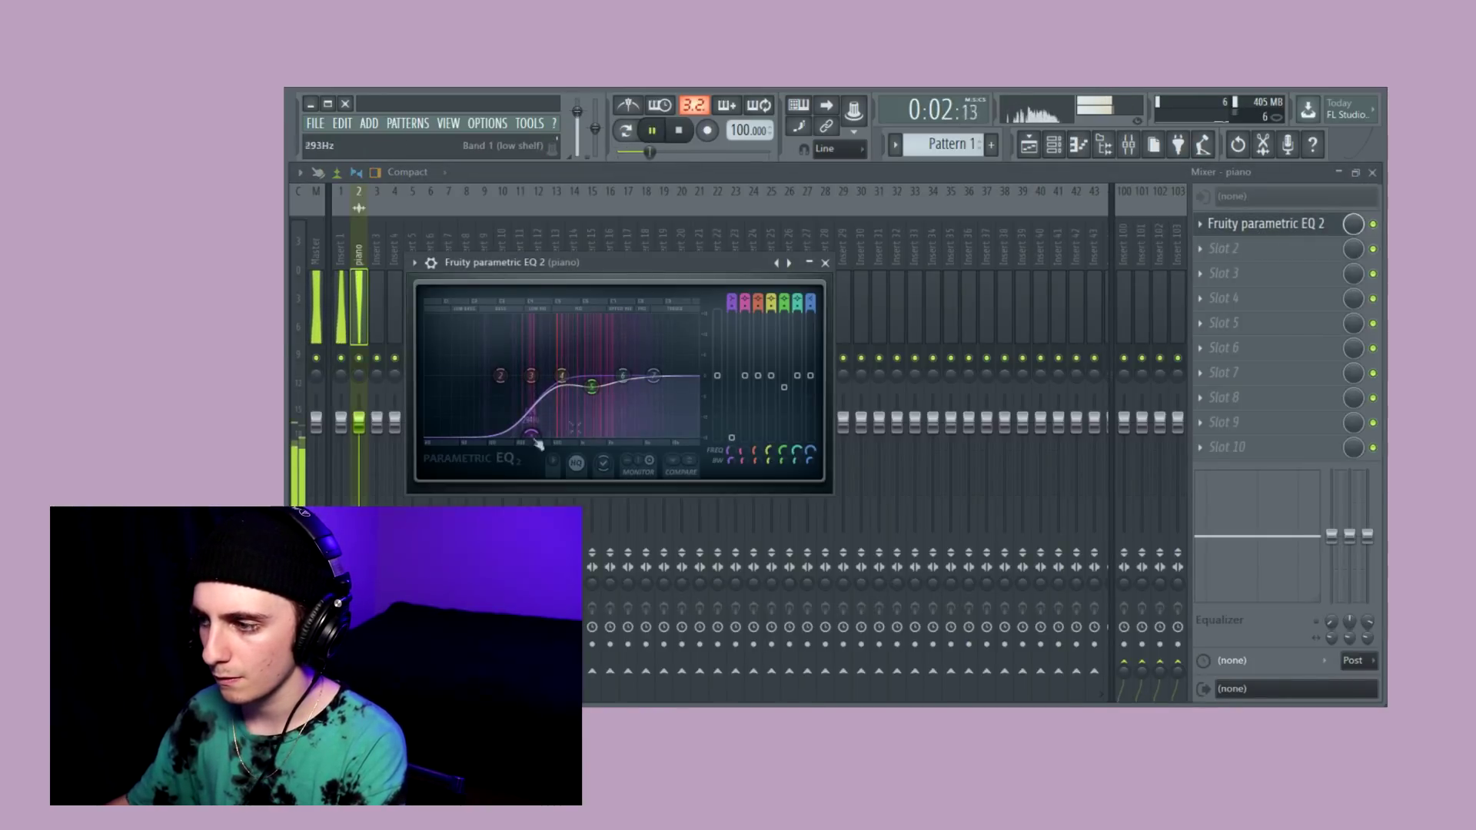
- Add ValhallaRoom to slot 2 of the piano mixer track and lower its high cut
left_click(1224, 249)
left_click(999, 480)
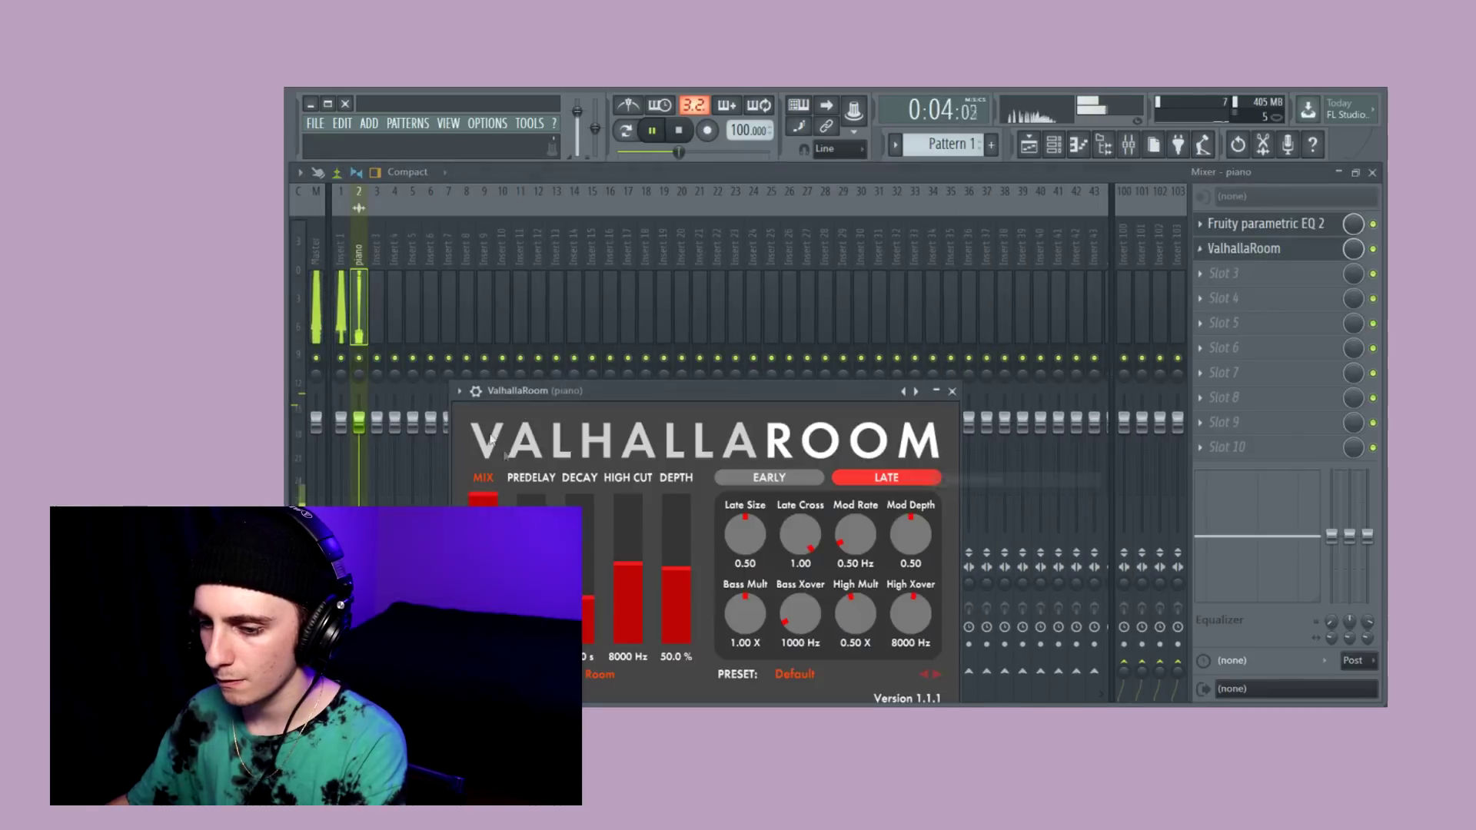
left_click_drag(628, 571, 631, 602)
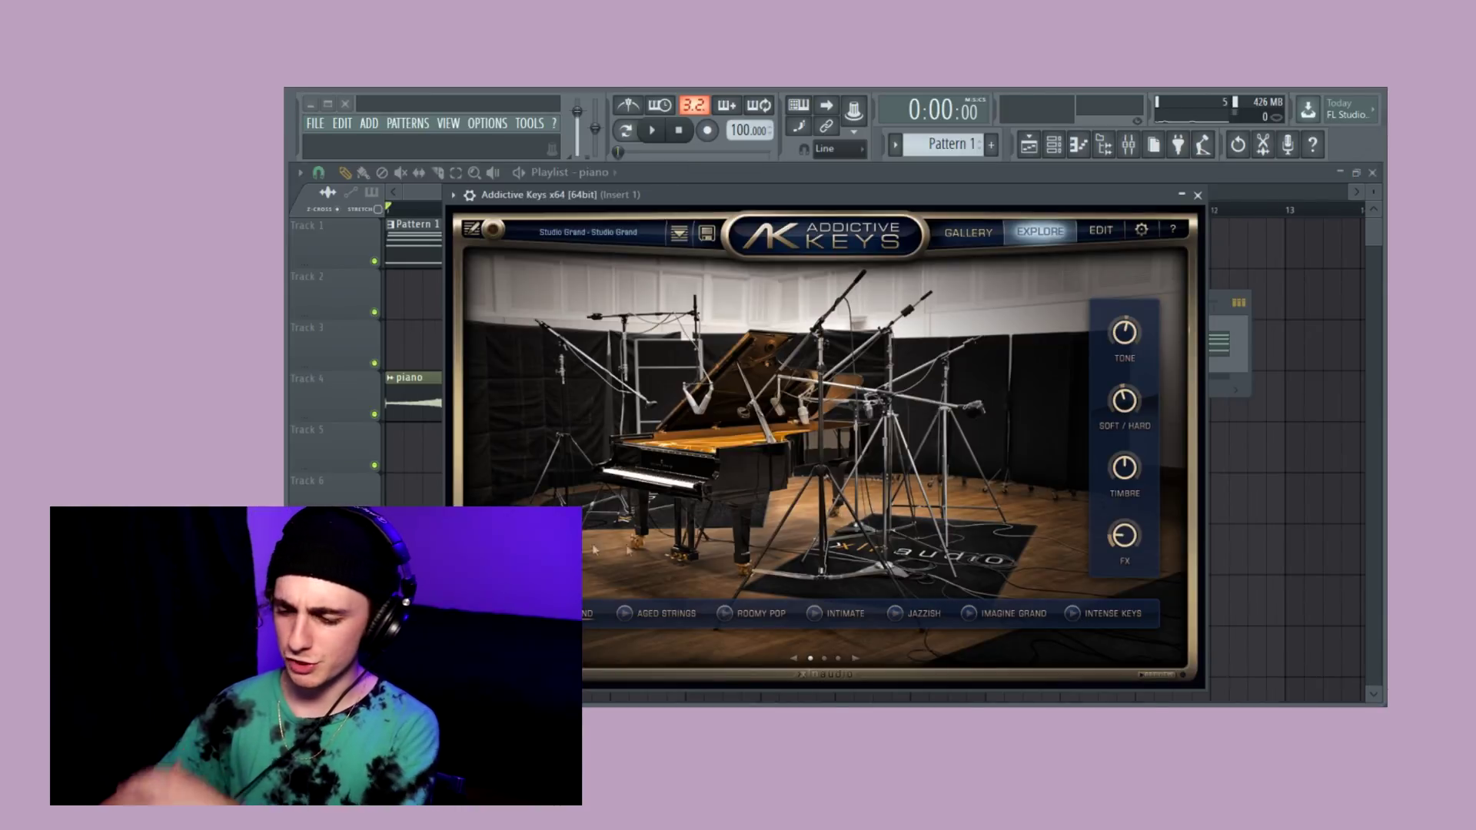
- Load the Imagine Grand preset in Addictive Keys and play back the chords with the reversed piano
left_click(1011, 610)
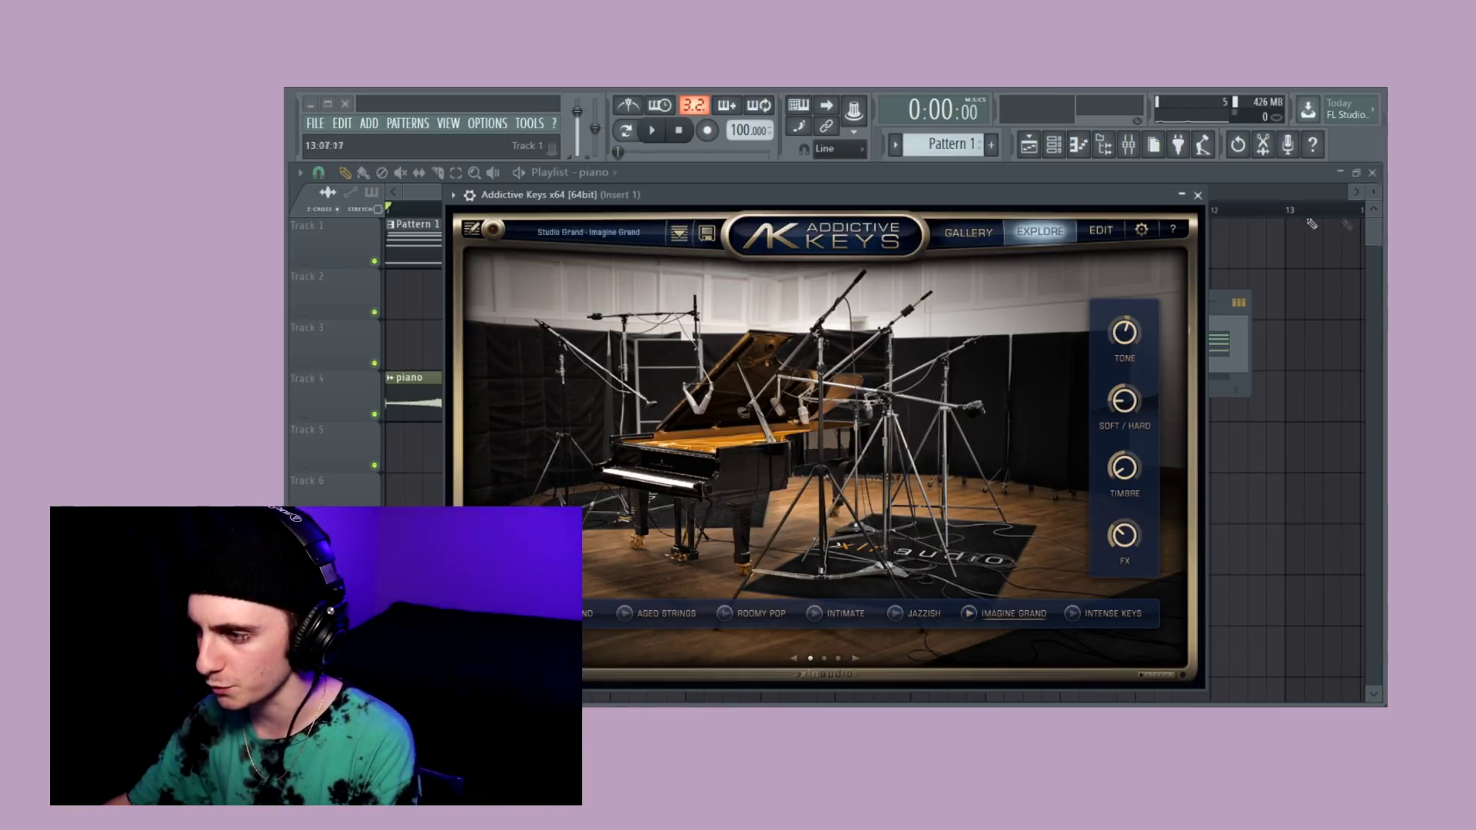
left_click(1196, 194)
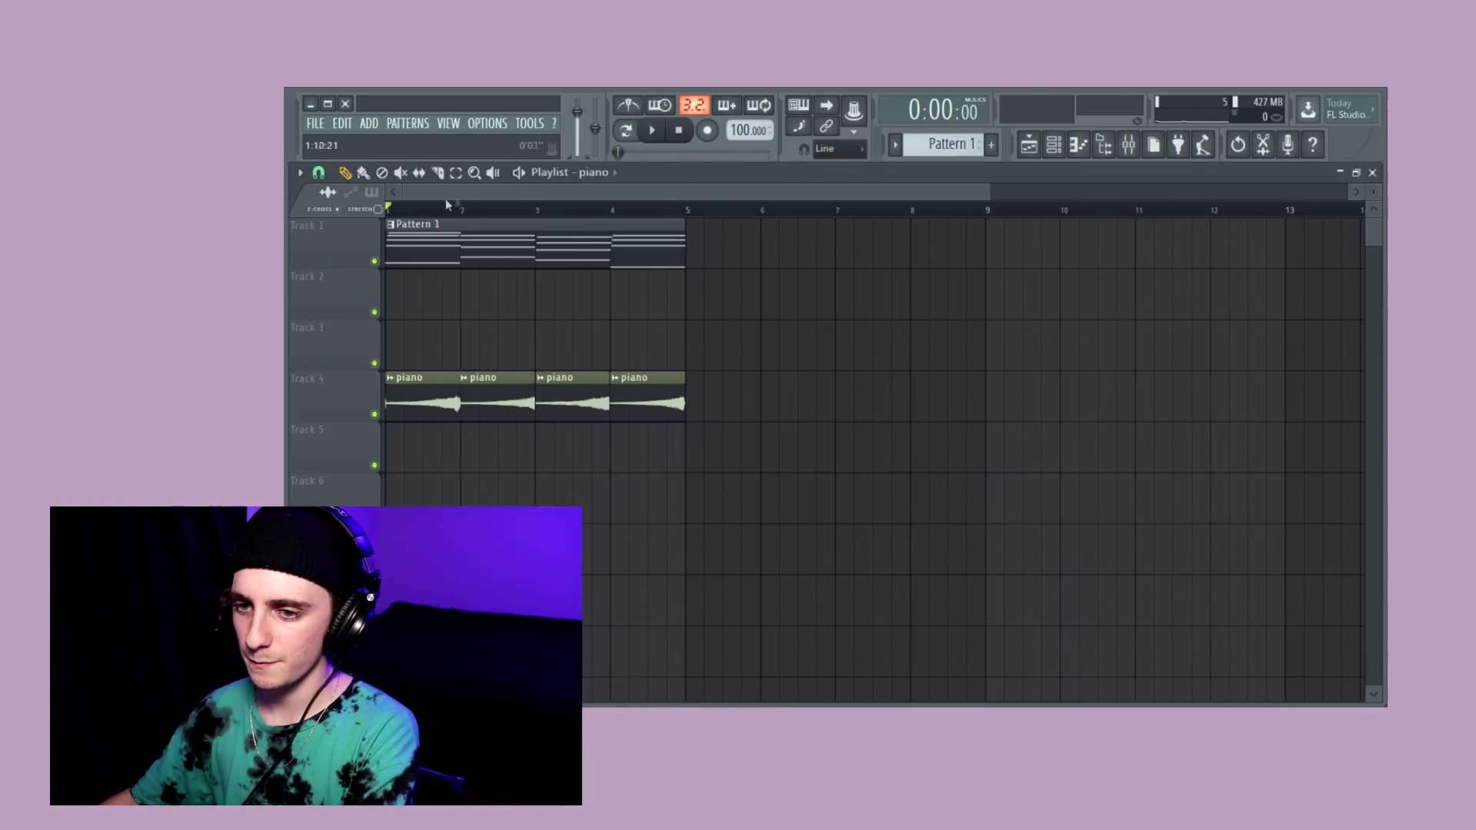
key("space")
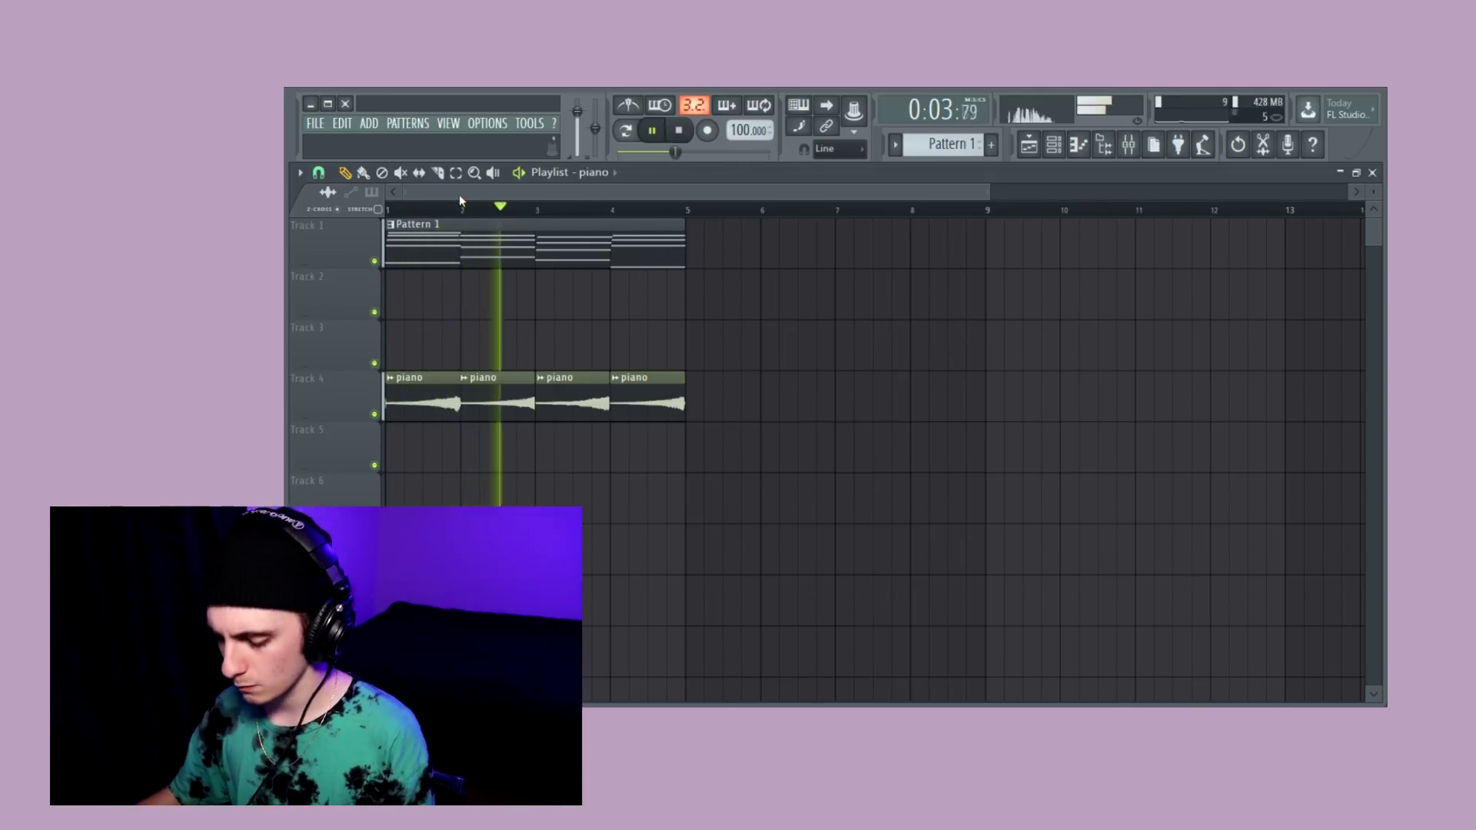
key("space")
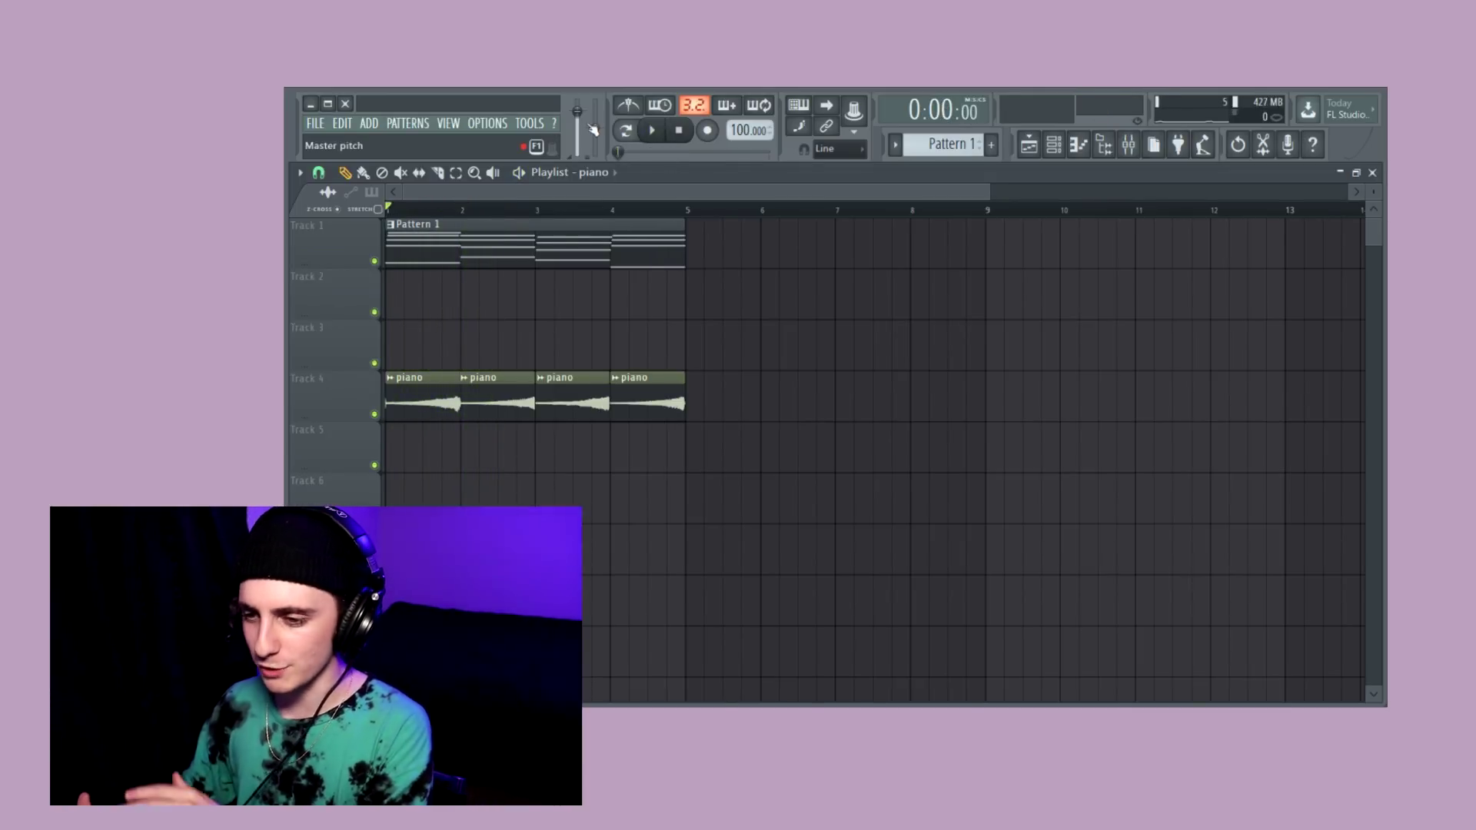
- Open the Nexus channel and load the Metro Boomin Flute 2 preset from the Metro Boomin expansion
key("F6")
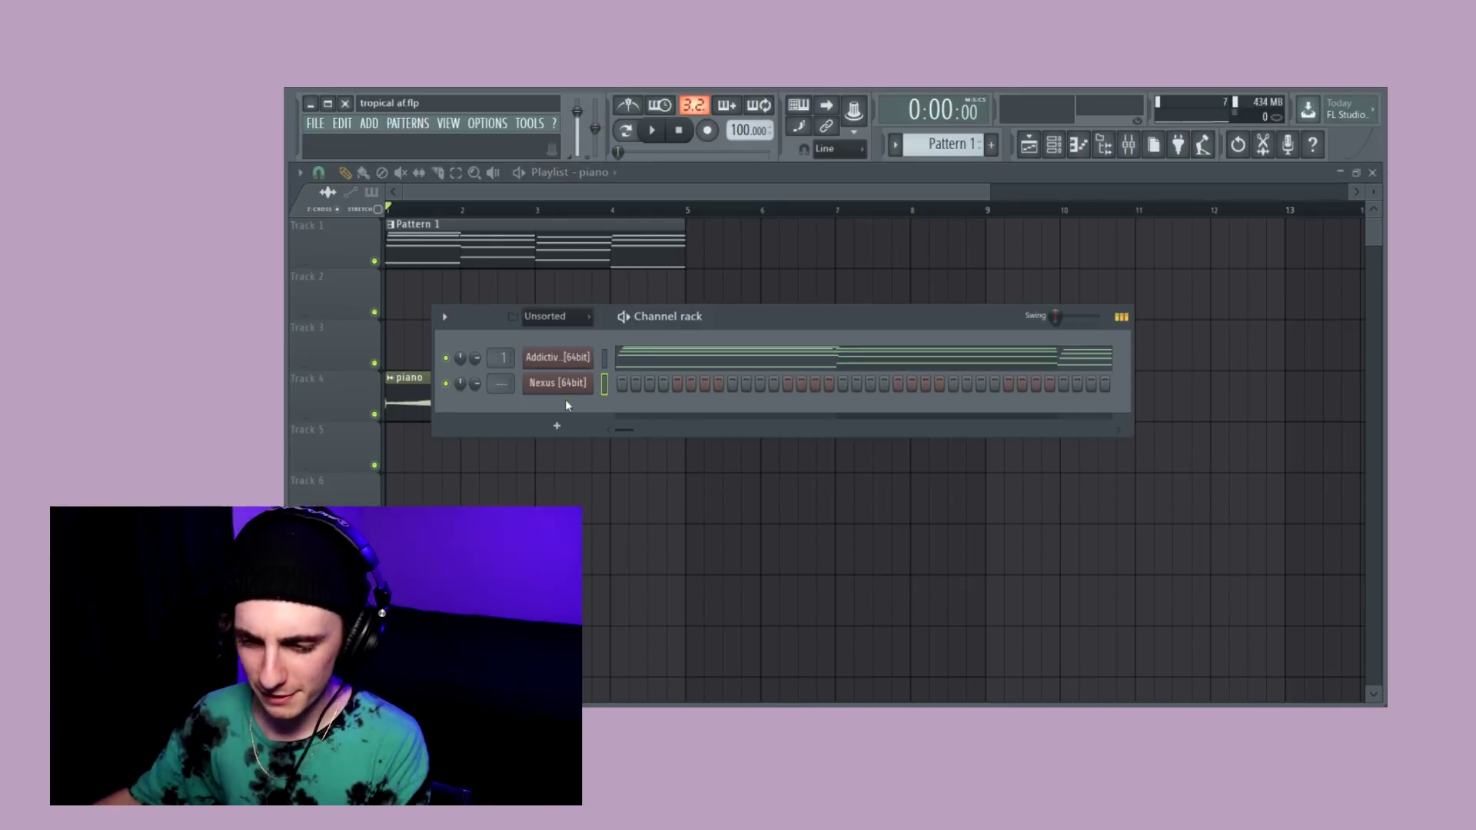
left_click(564, 388)
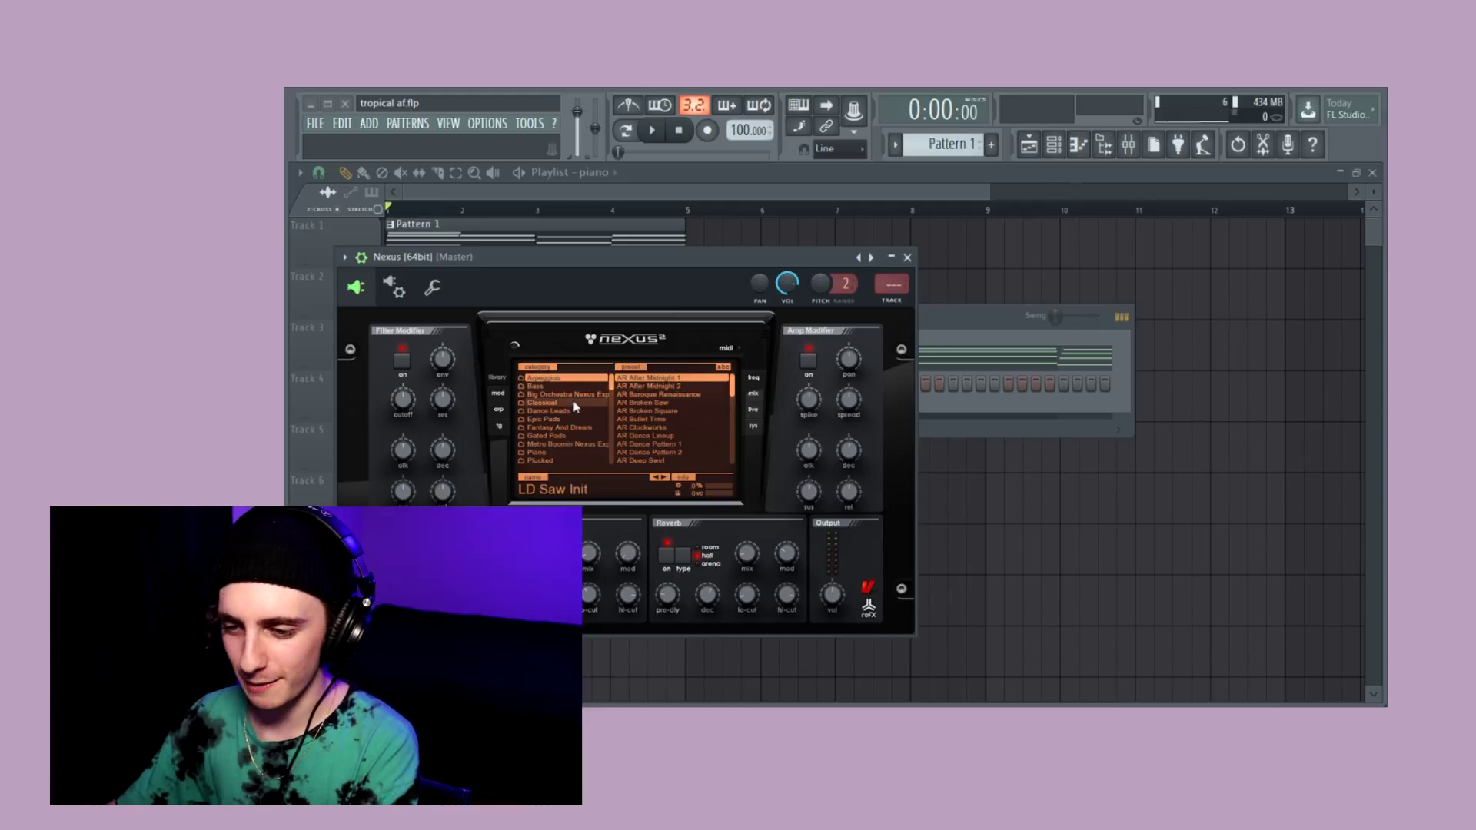
left_click(573, 404)
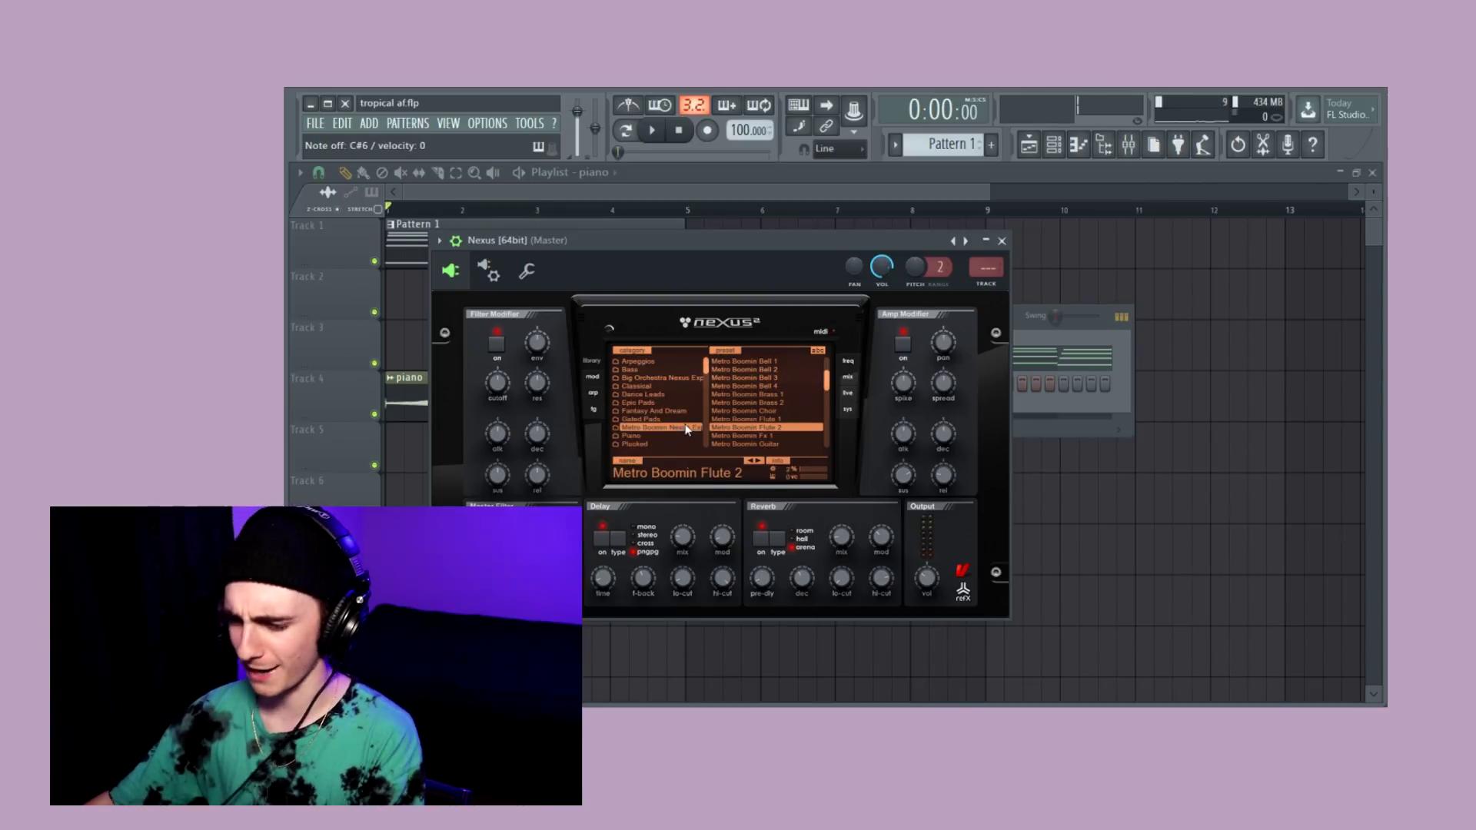
- Draw a four-bar flute melody over the chords, starting on C#6 and ending on C6, checking it with playback
key("space")
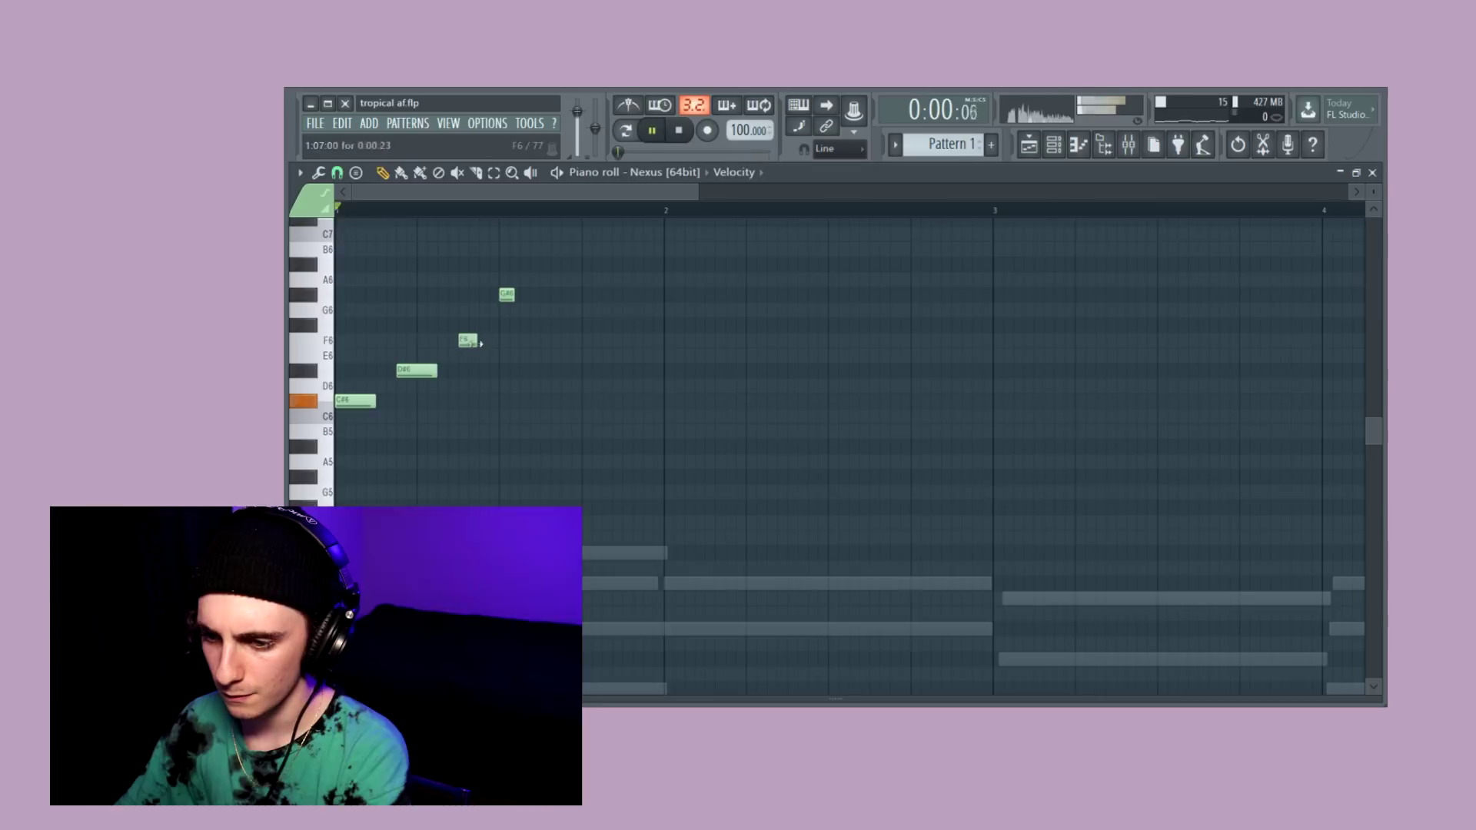
left_click_drag(502, 297, 484, 298)
key("space")
left_click(505, 263)
key("space")
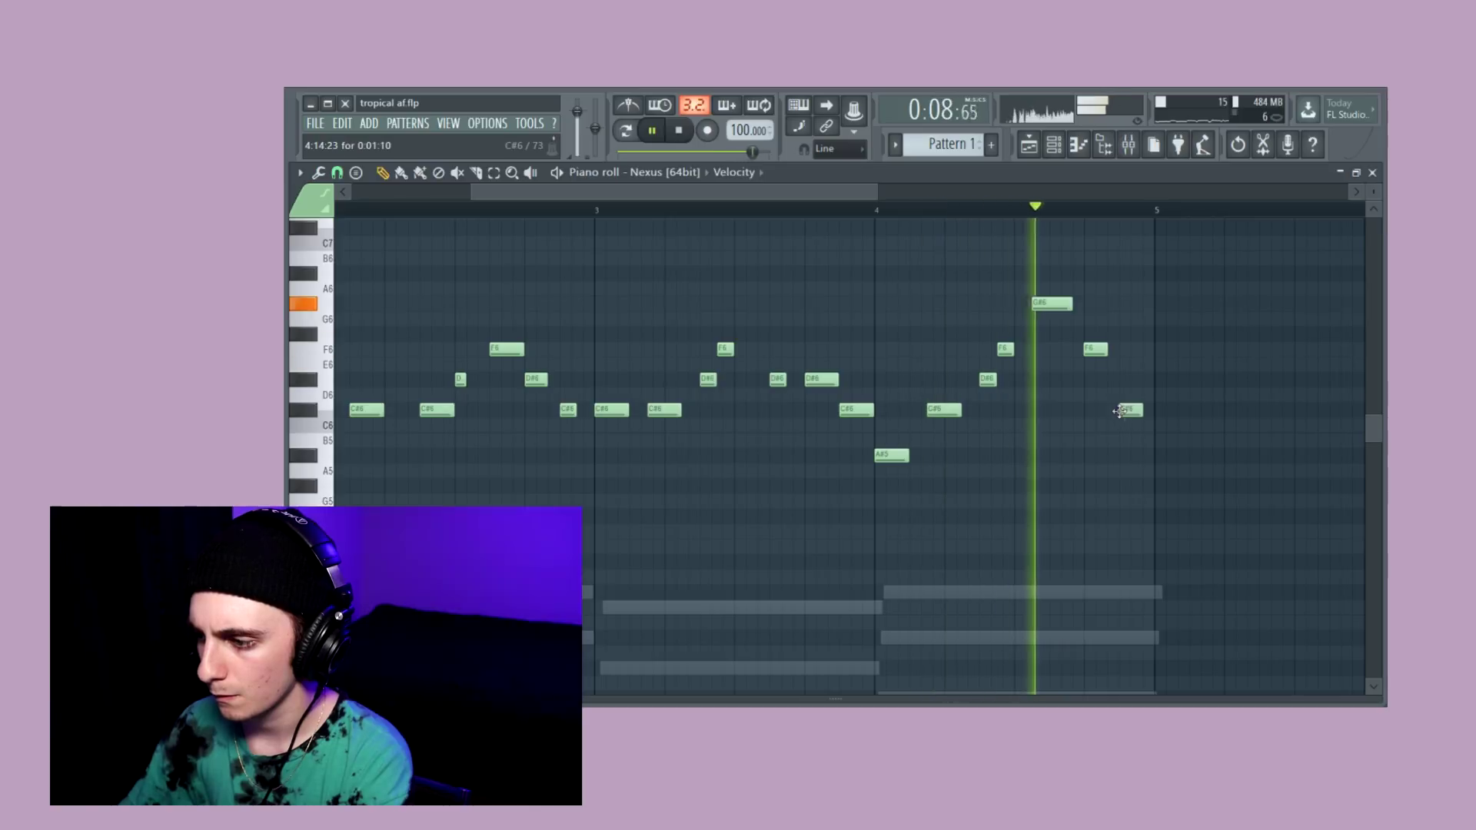
left_click(1129, 425)
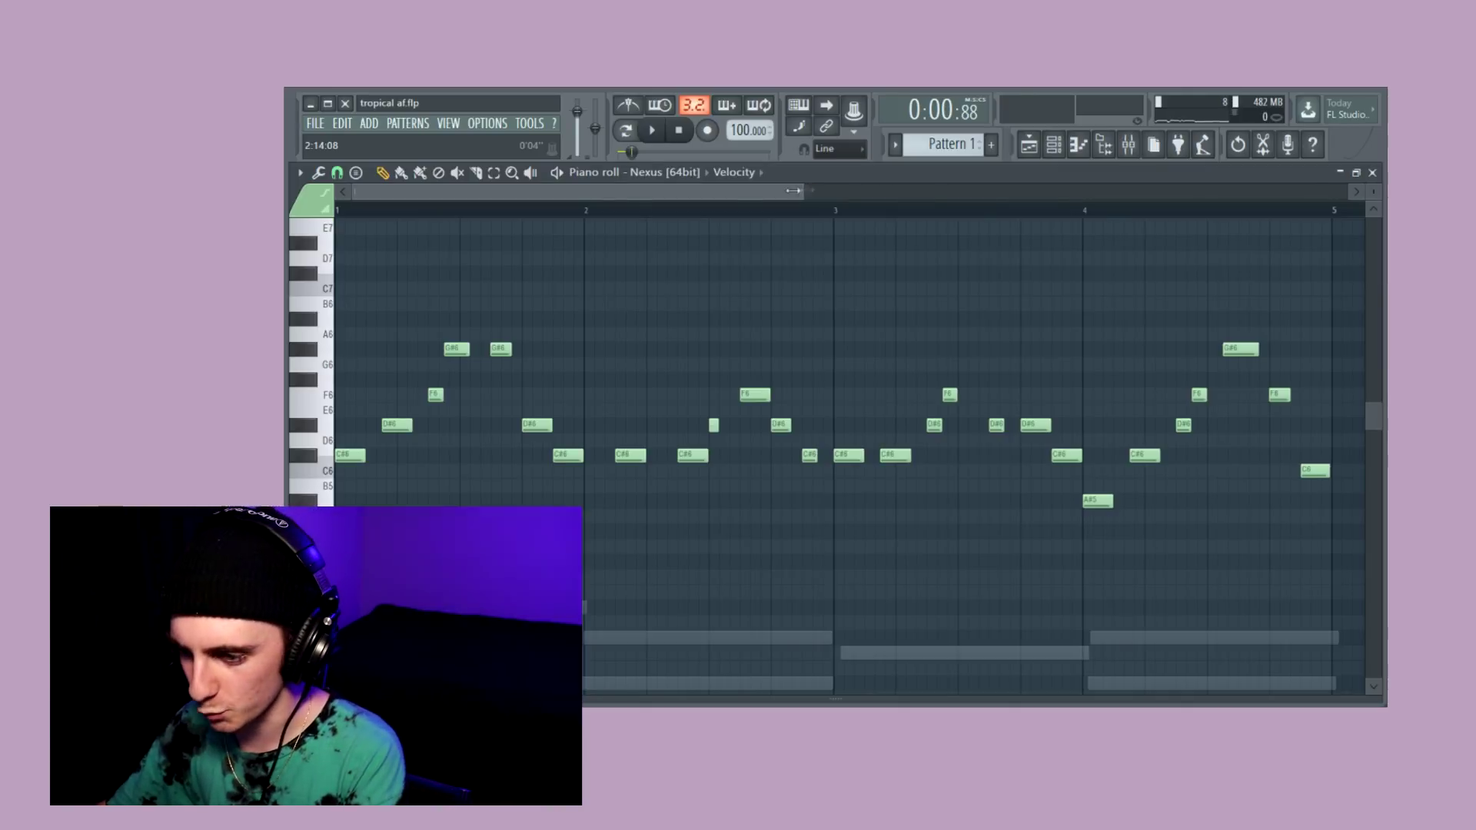
- Examine the flute melody's notes across all four bars
left_click_drag(806, 190, 683, 194)
left_click_drag(400, 196, 538, 197)
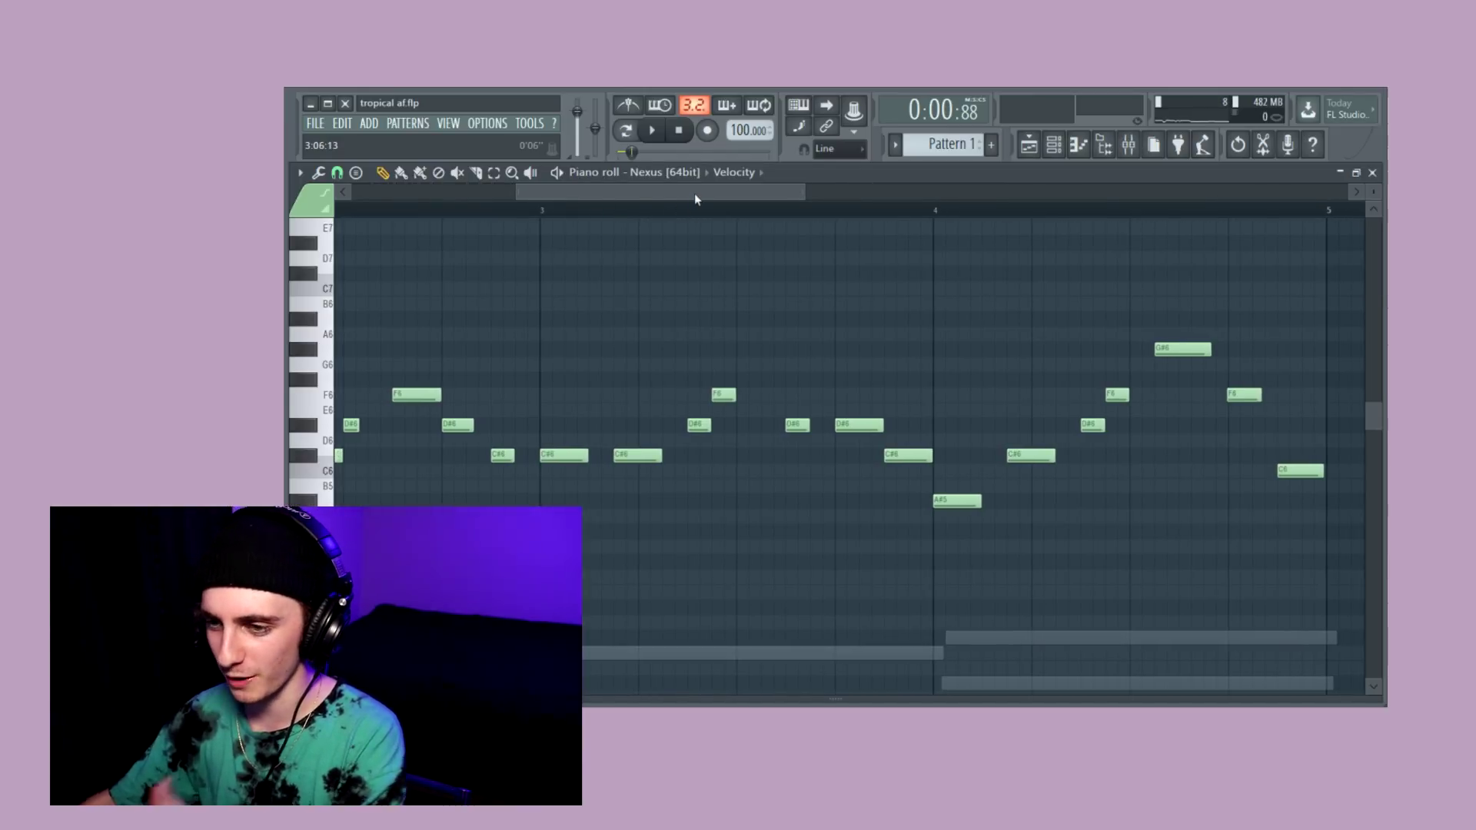
scroll(432, 221, "up", 6)
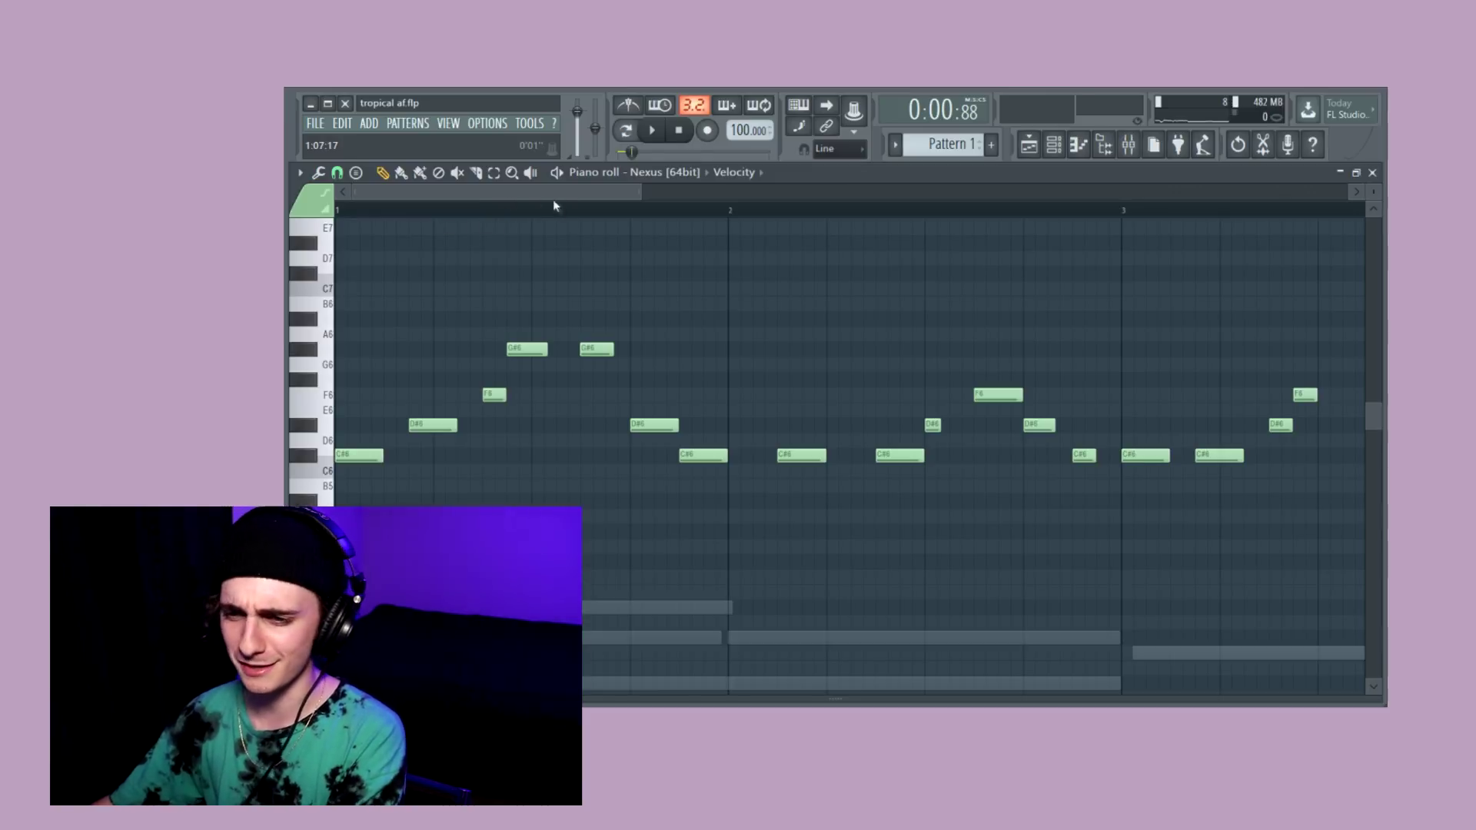
scroll(554, 205, "down", 8)
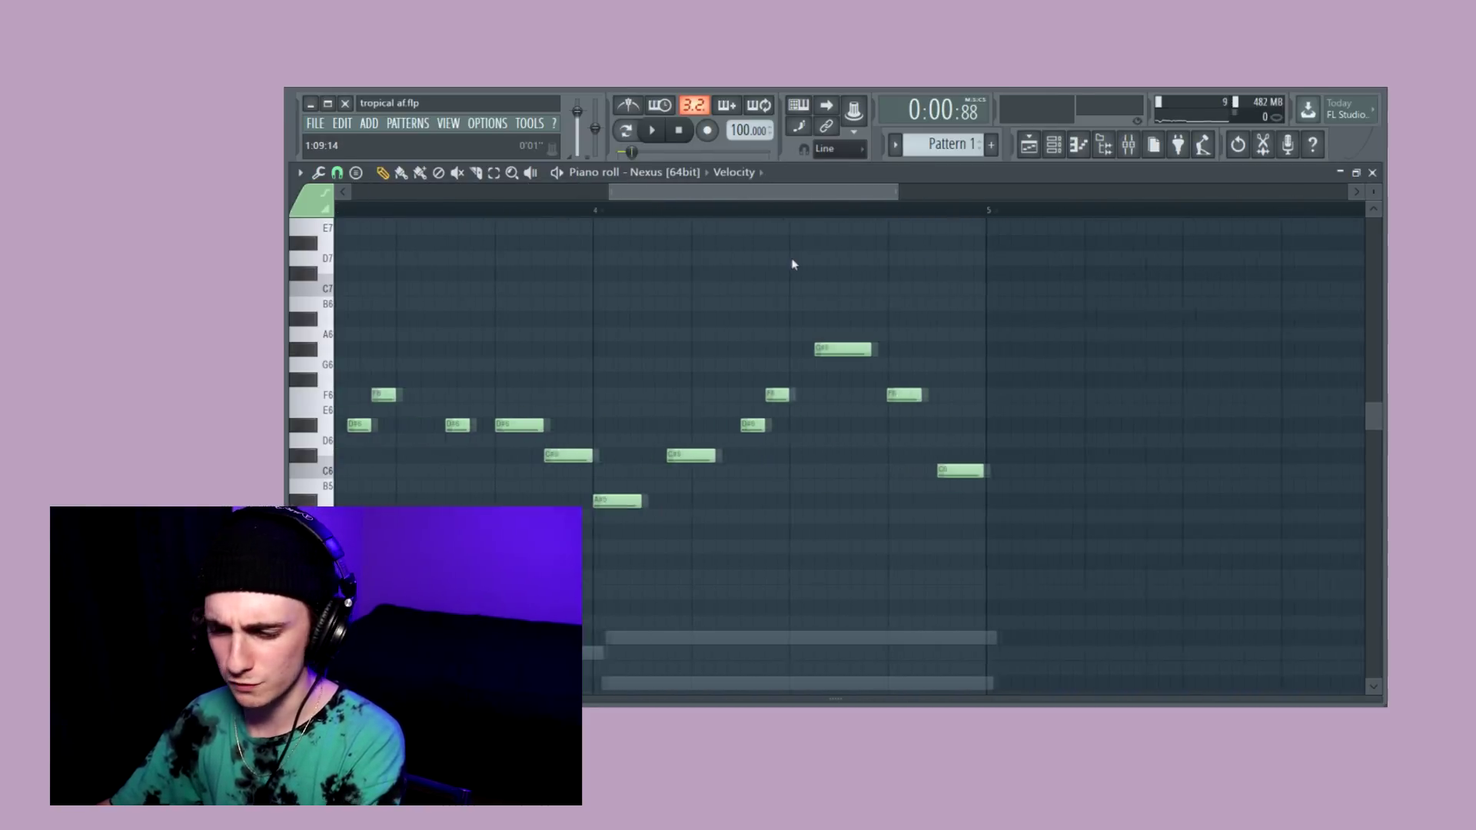
scroll(776, 266, "up", 2)
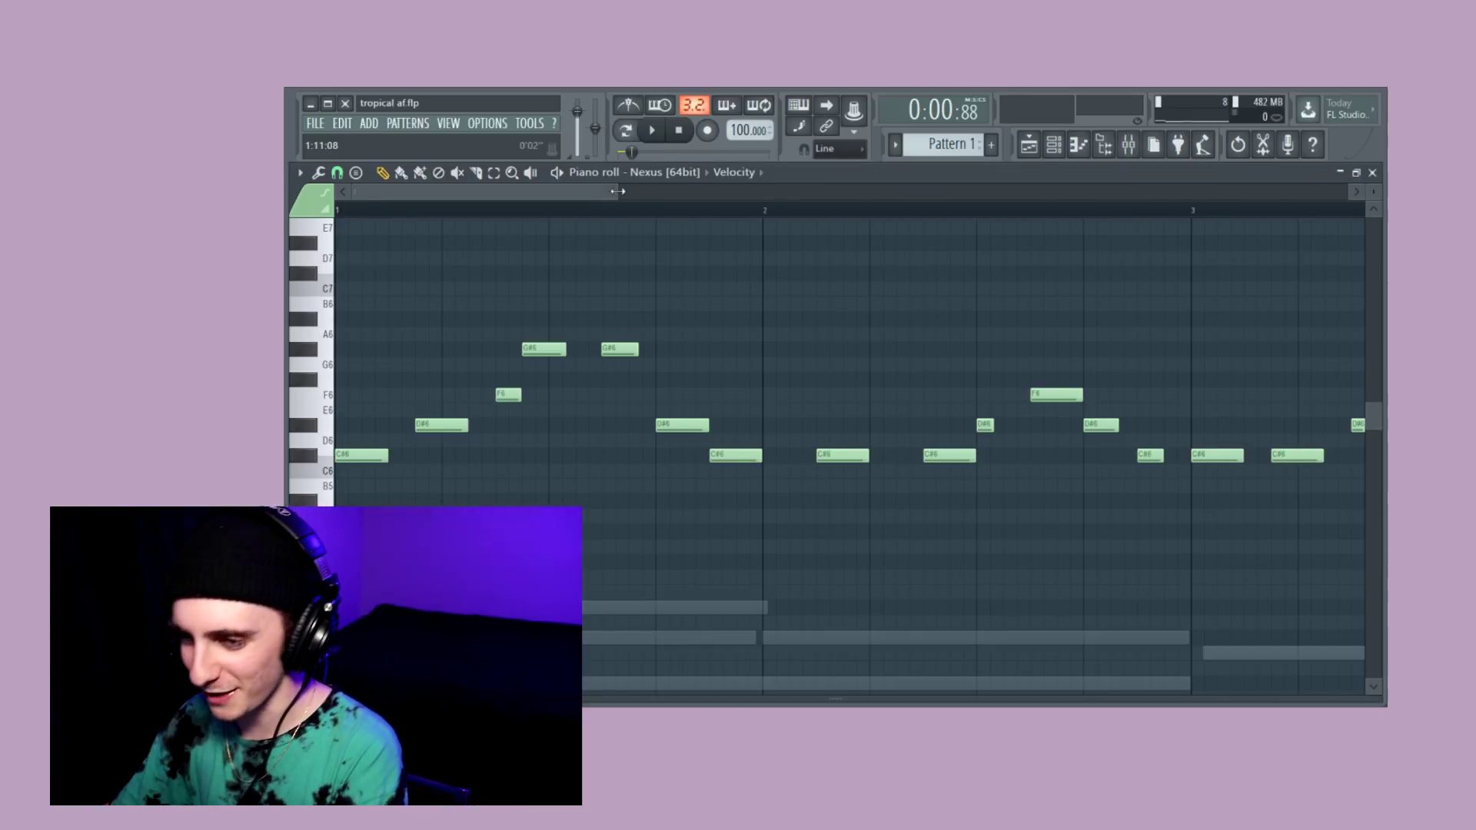
left_click_drag(617, 191, 557, 192)
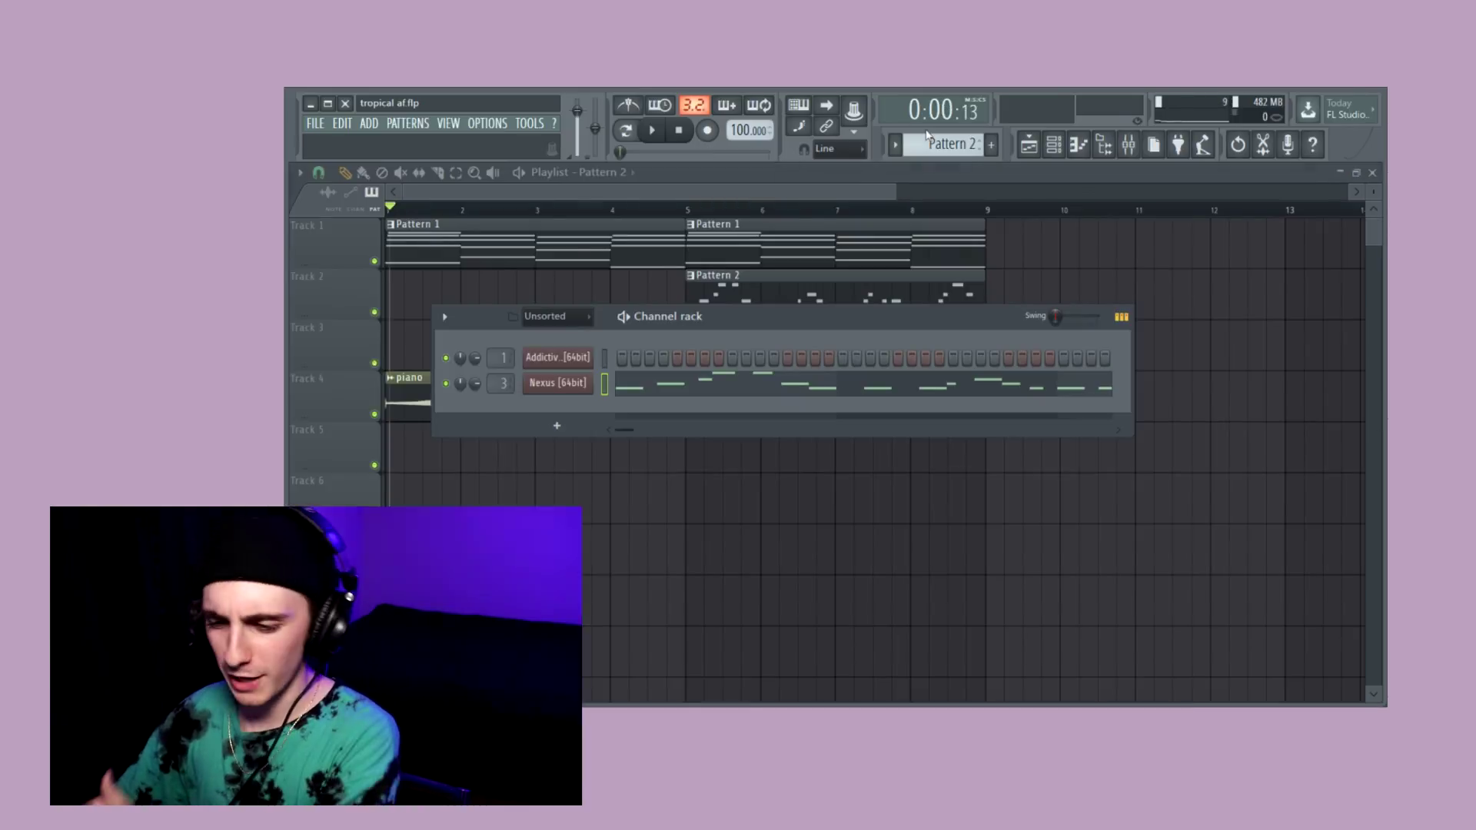
- Clone the Nexus channel, open the copy and play the pattern
right_click(580, 383)
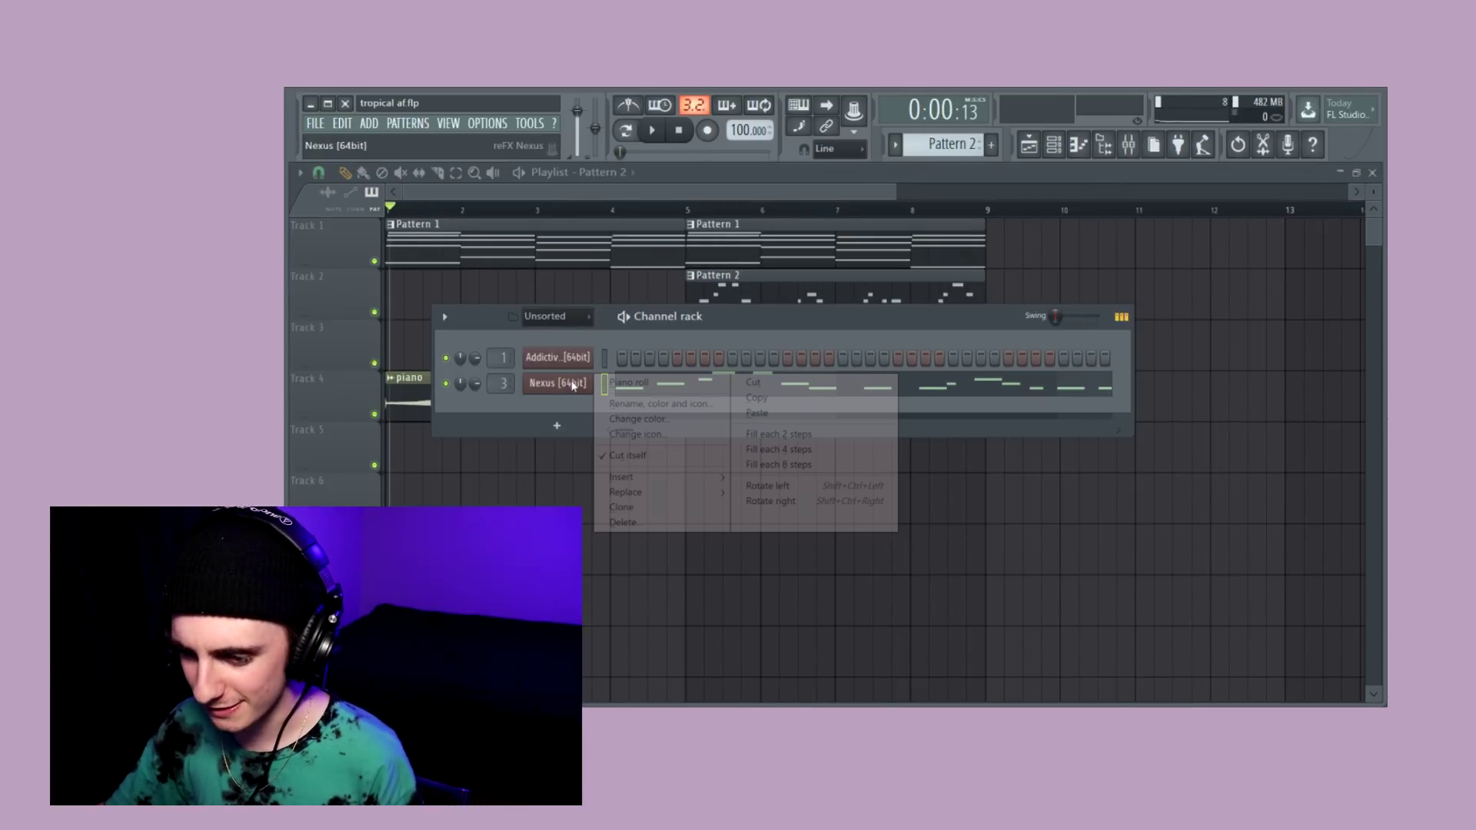
left_click(638, 505)
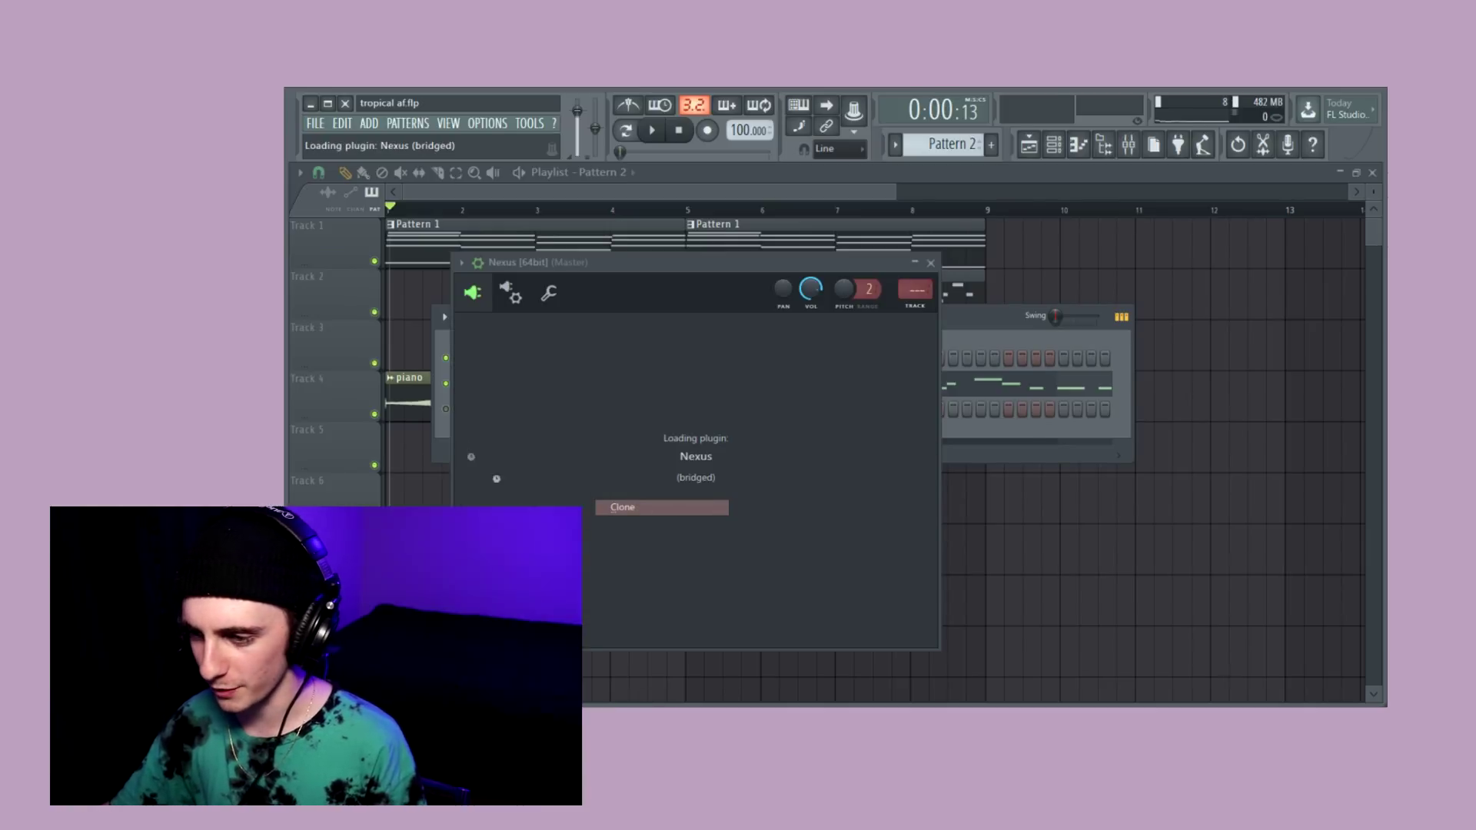
left_click(1023, 262)
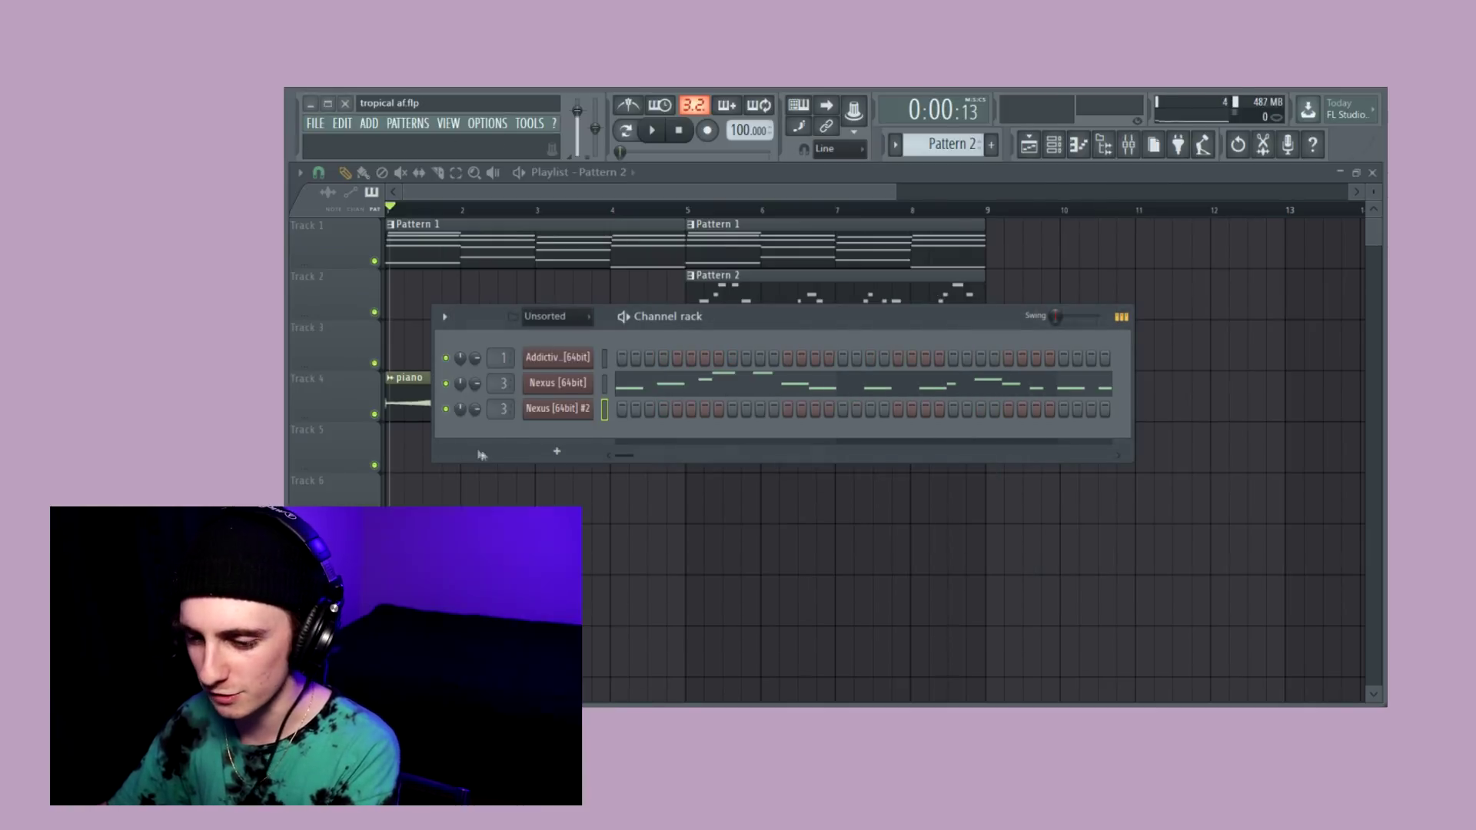
left_click(560, 405)
key("space")
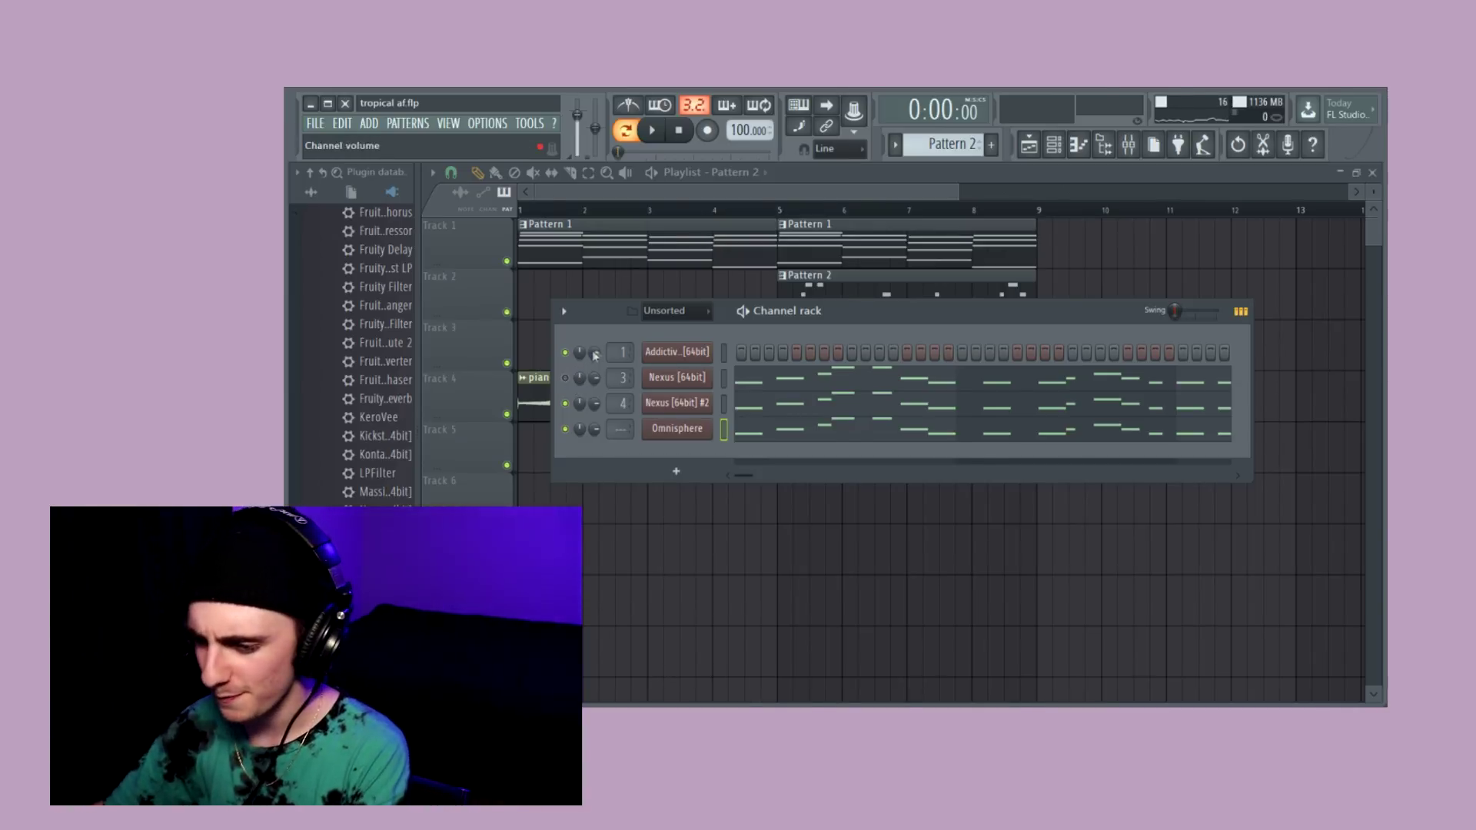
- Unmute the original Nexus channel and play the layered melody
left_click(566, 377)
key("space")
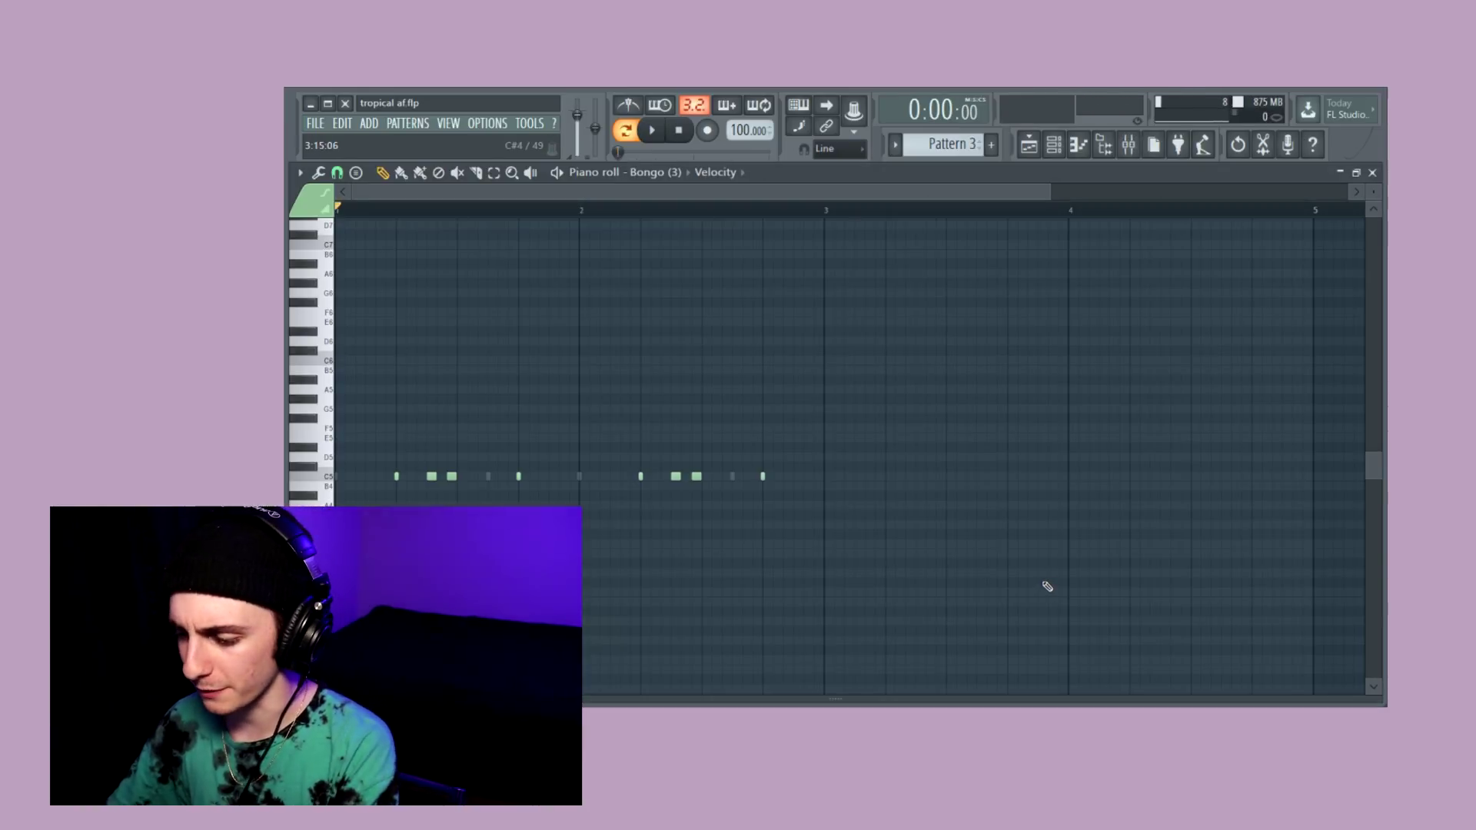
- Examine the Bongo (3) notes and their velocities in Pattern 3
scroll(1049, 584, "down", 1)
left_click_drag(1049, 194, 856, 197)
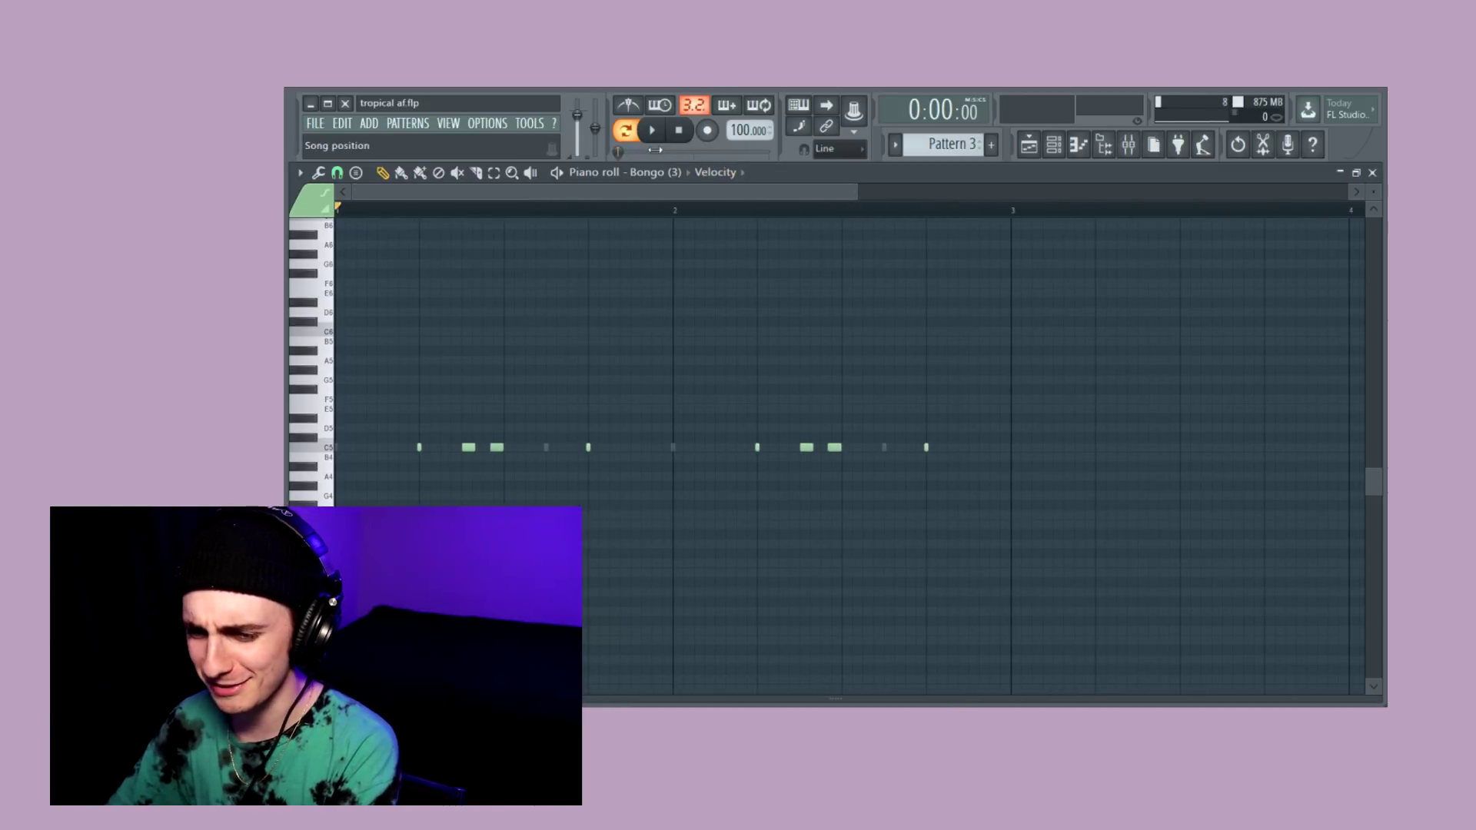
left_click_drag(836, 697, 835, 368)
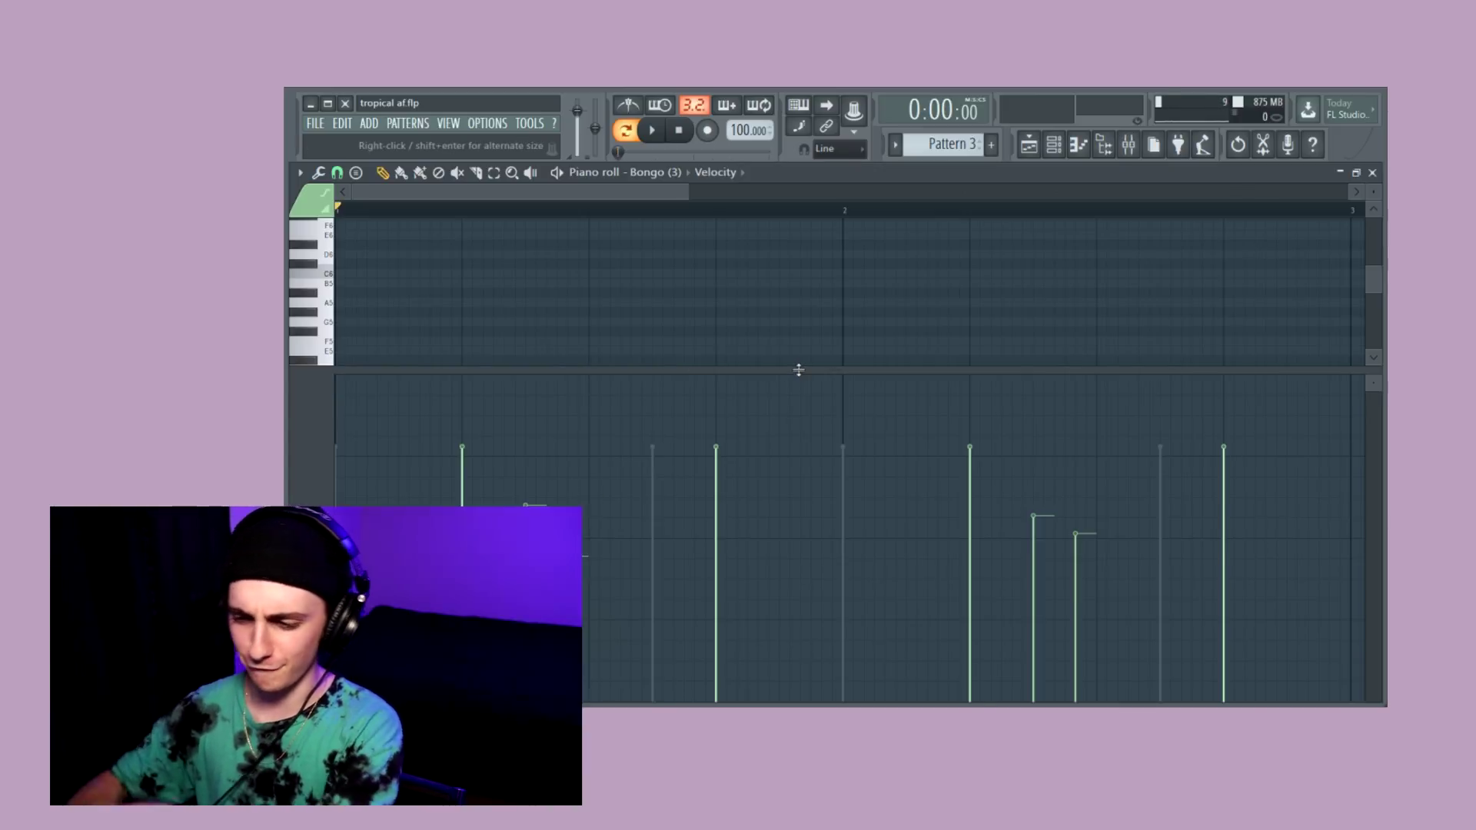
left_click_drag(827, 370, 839, 363)
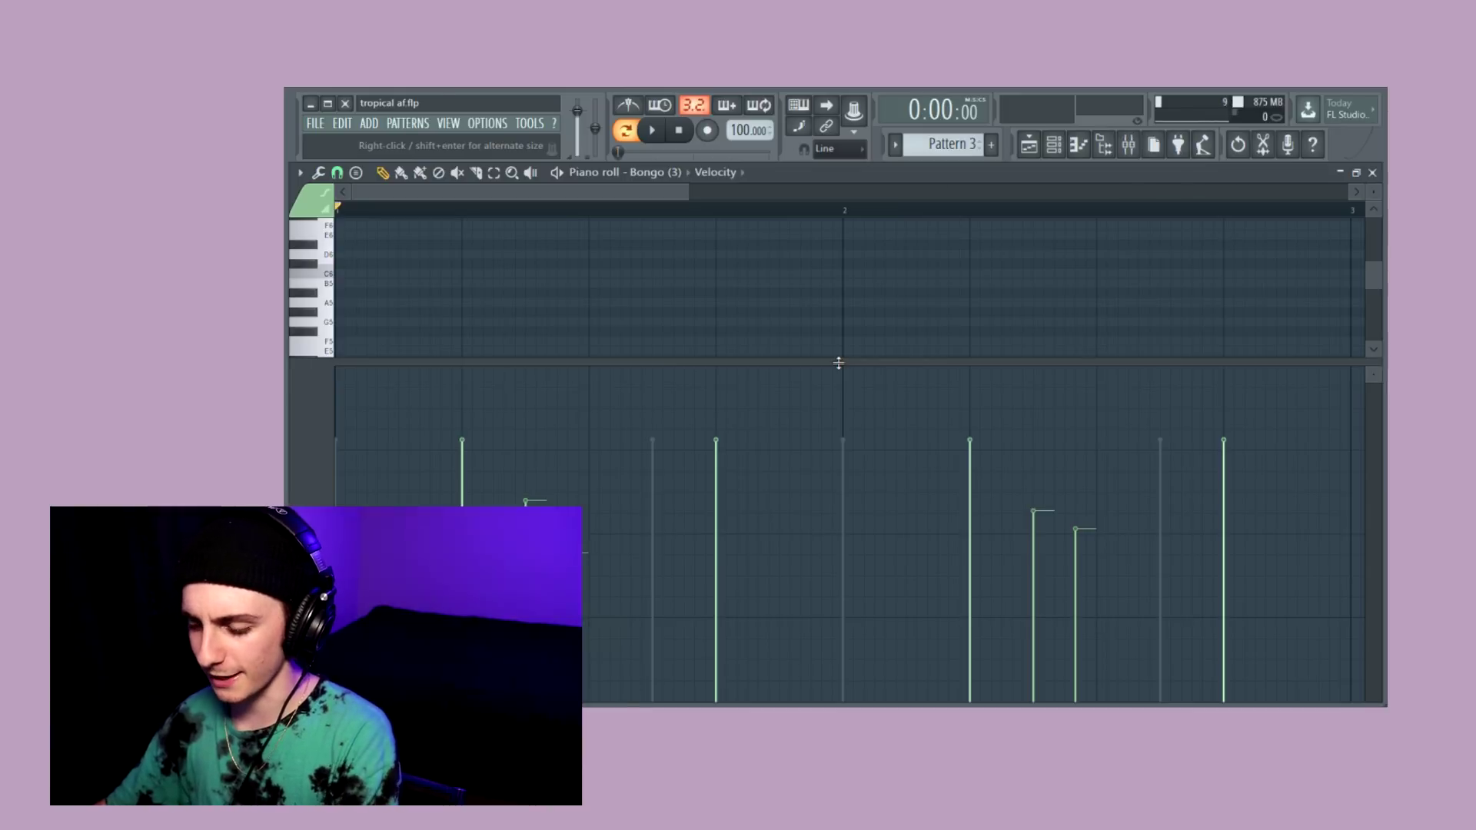
left_click_drag(838, 362, 843, 544)
left_click_drag(843, 544, 840, 699)
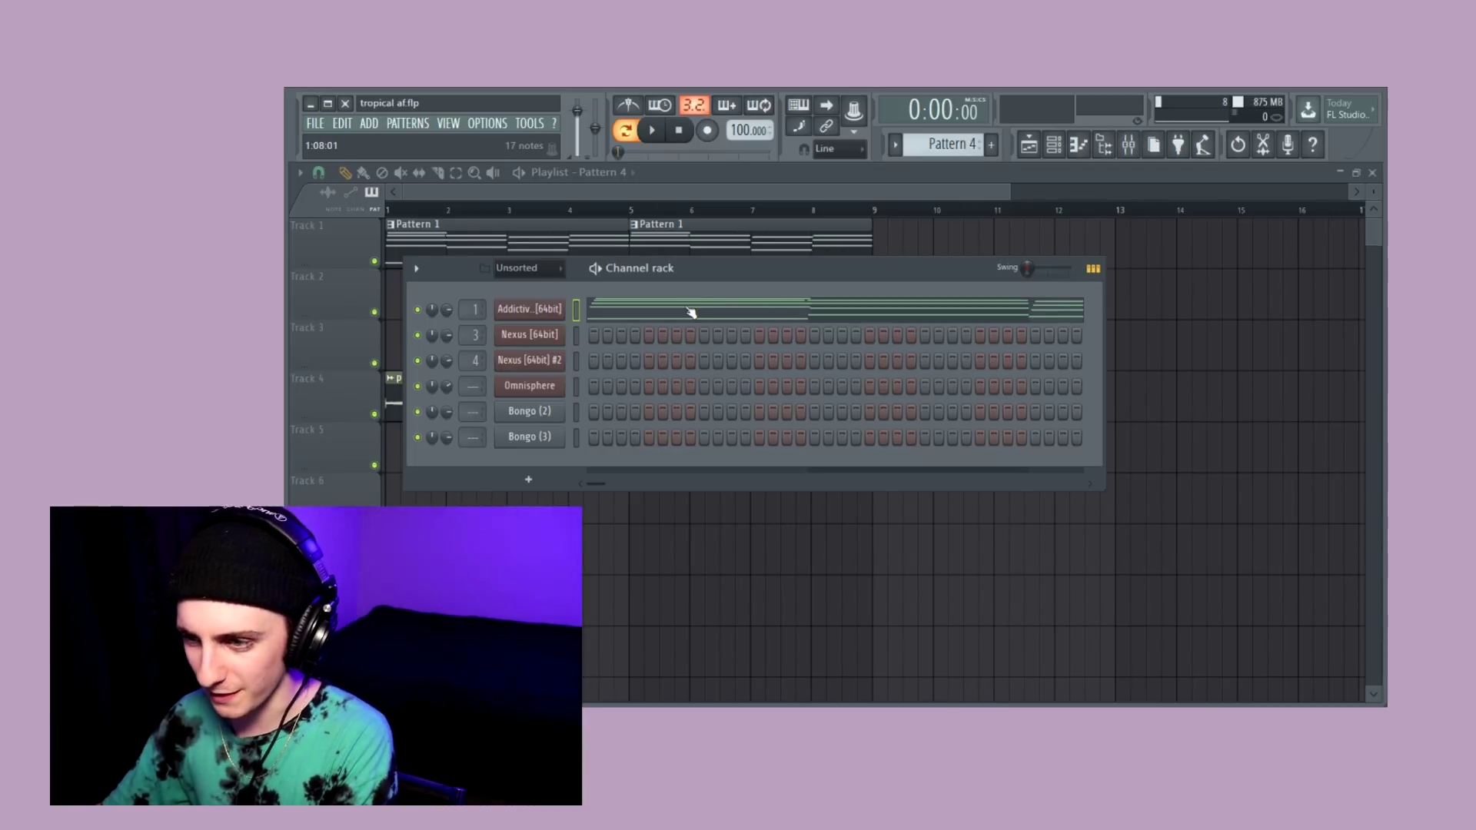
- Open the Addictive Keys chord notes in Pattern 4 and play them
left_click(690, 313)
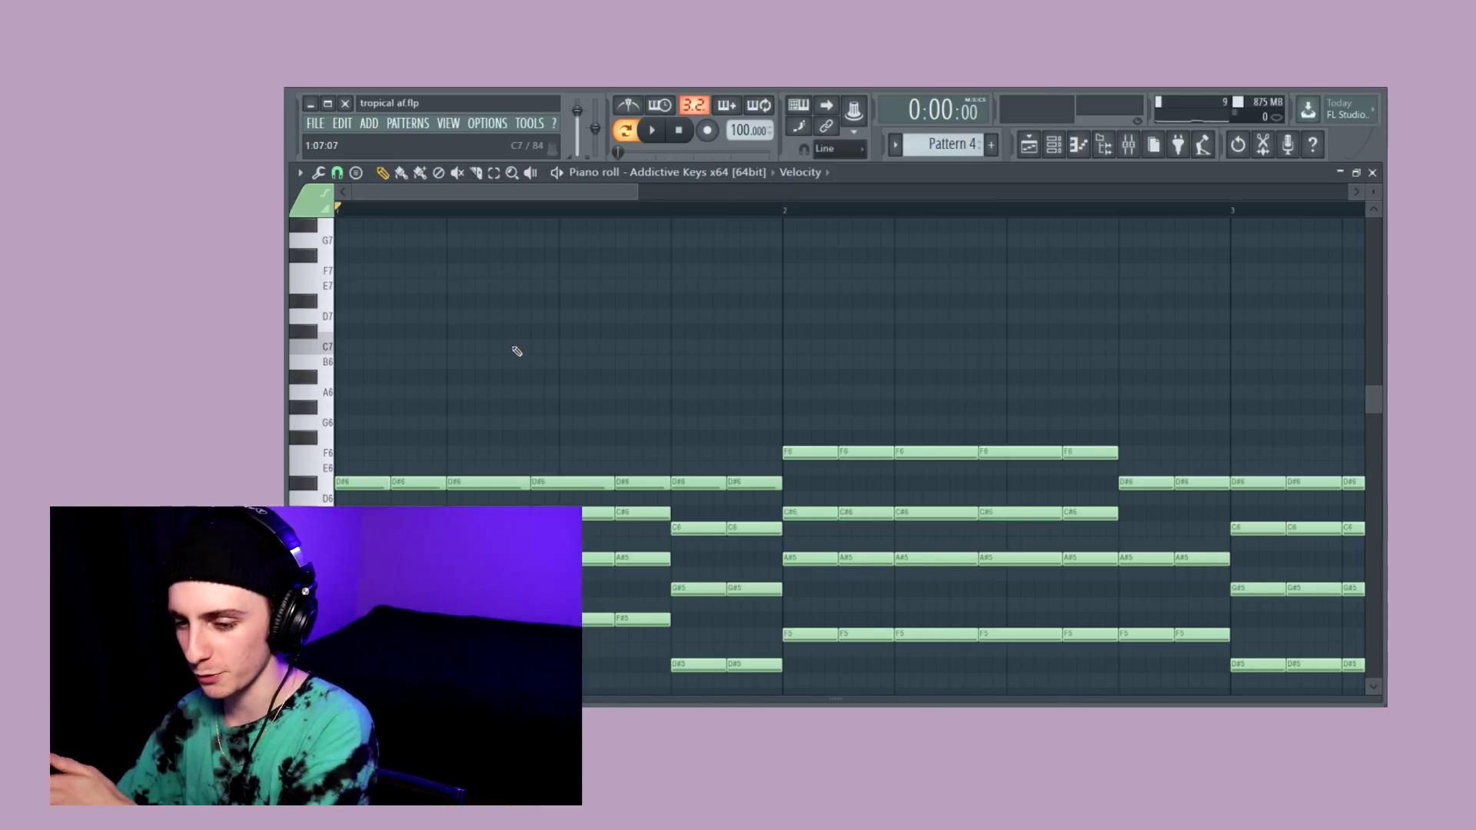
key("space")
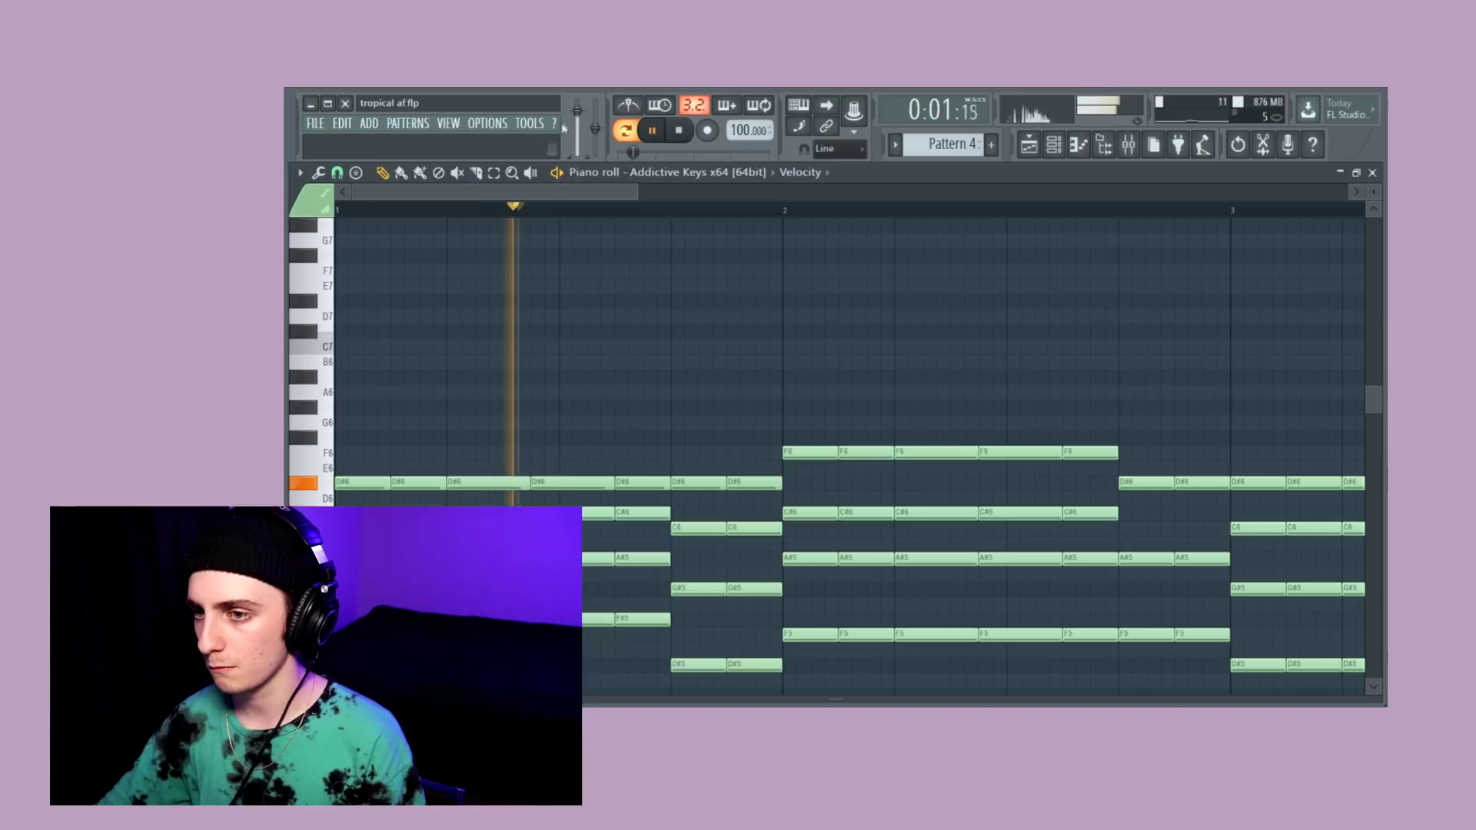
key("space")
- Open Kickstart on the Addictive Keys mixer track, and play Pattern 4 with the kick channel unmuted
key("F9")
left_click(1260, 273)
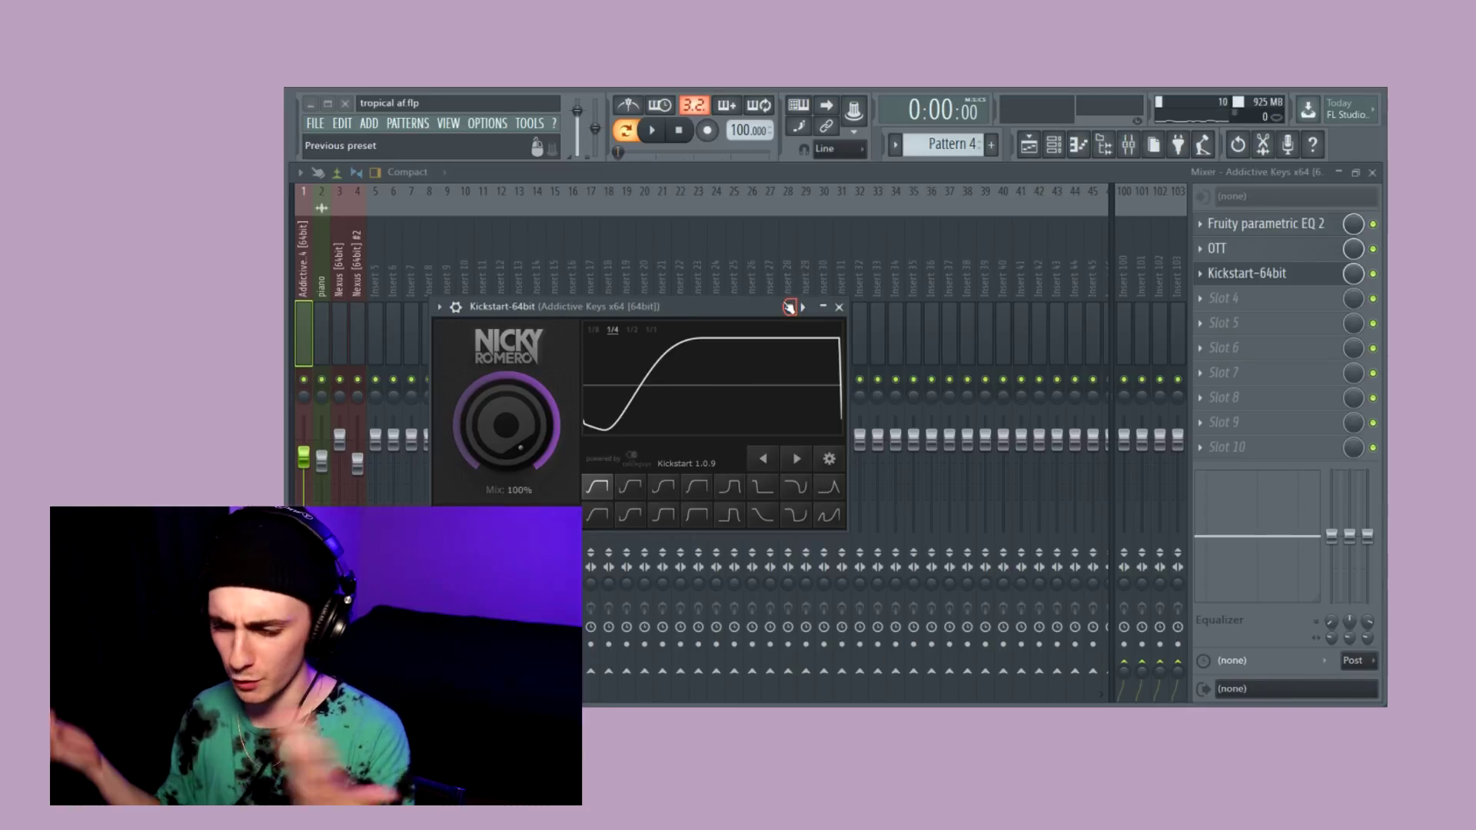
key("space")
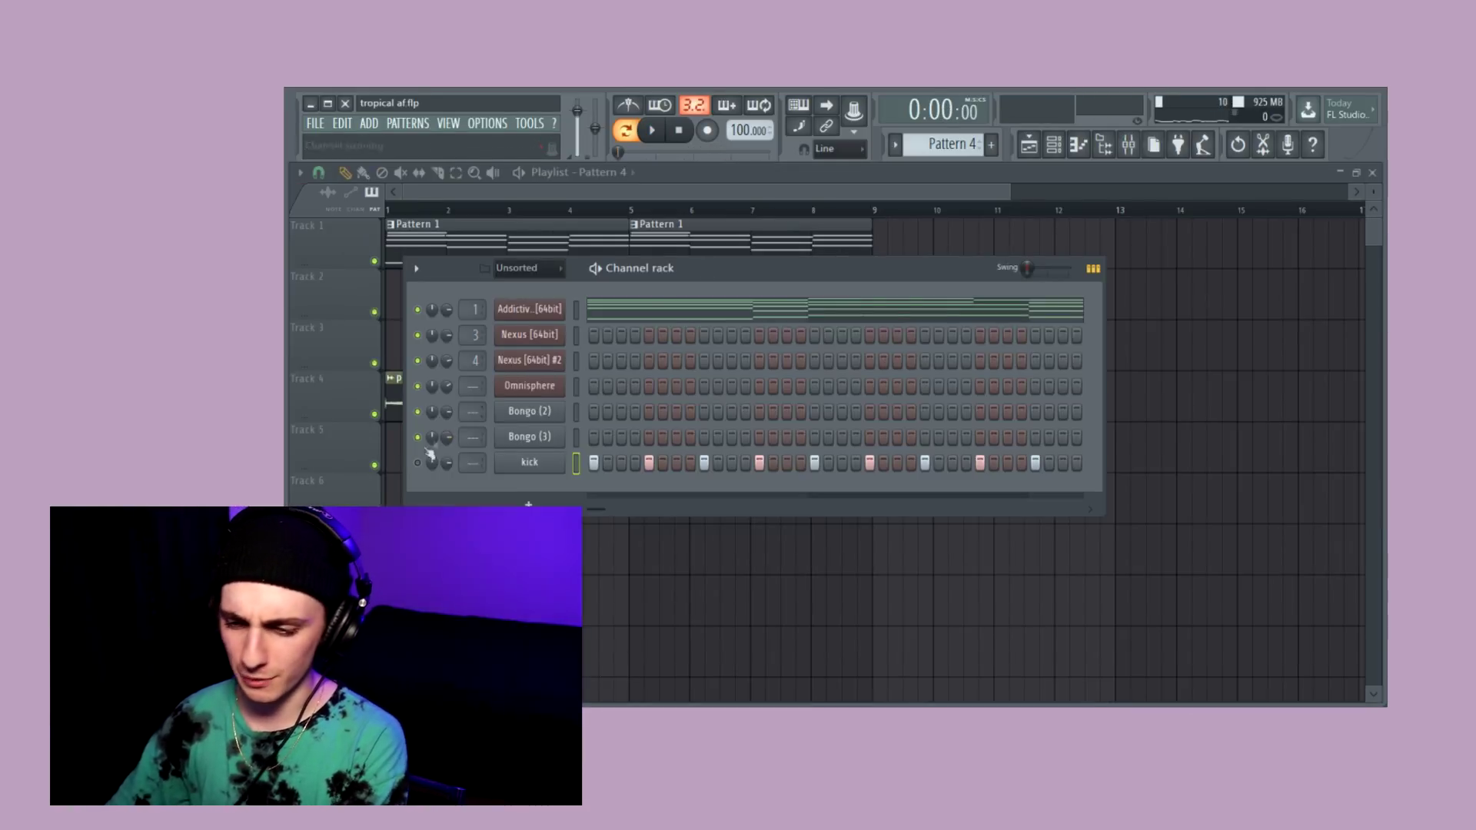
left_click(417, 461)
key("space")
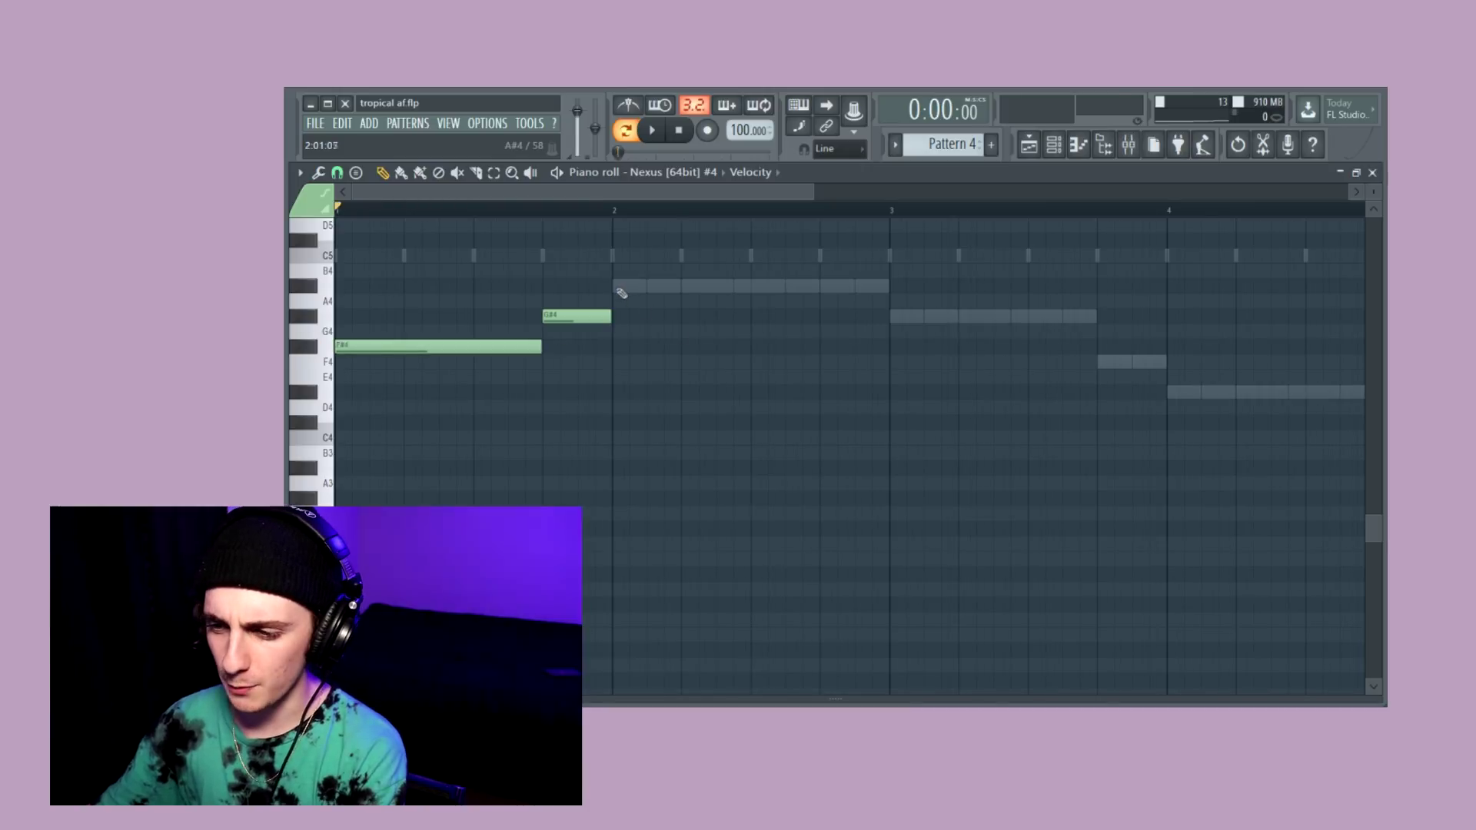
- Draw the rest of the Nexus #4 bassline: A#4 across bar 2, G#4 and a short F4 in bar 3, D#4 across bar 4
left_click(619, 288)
left_click_drag(692, 303, 843, 302)
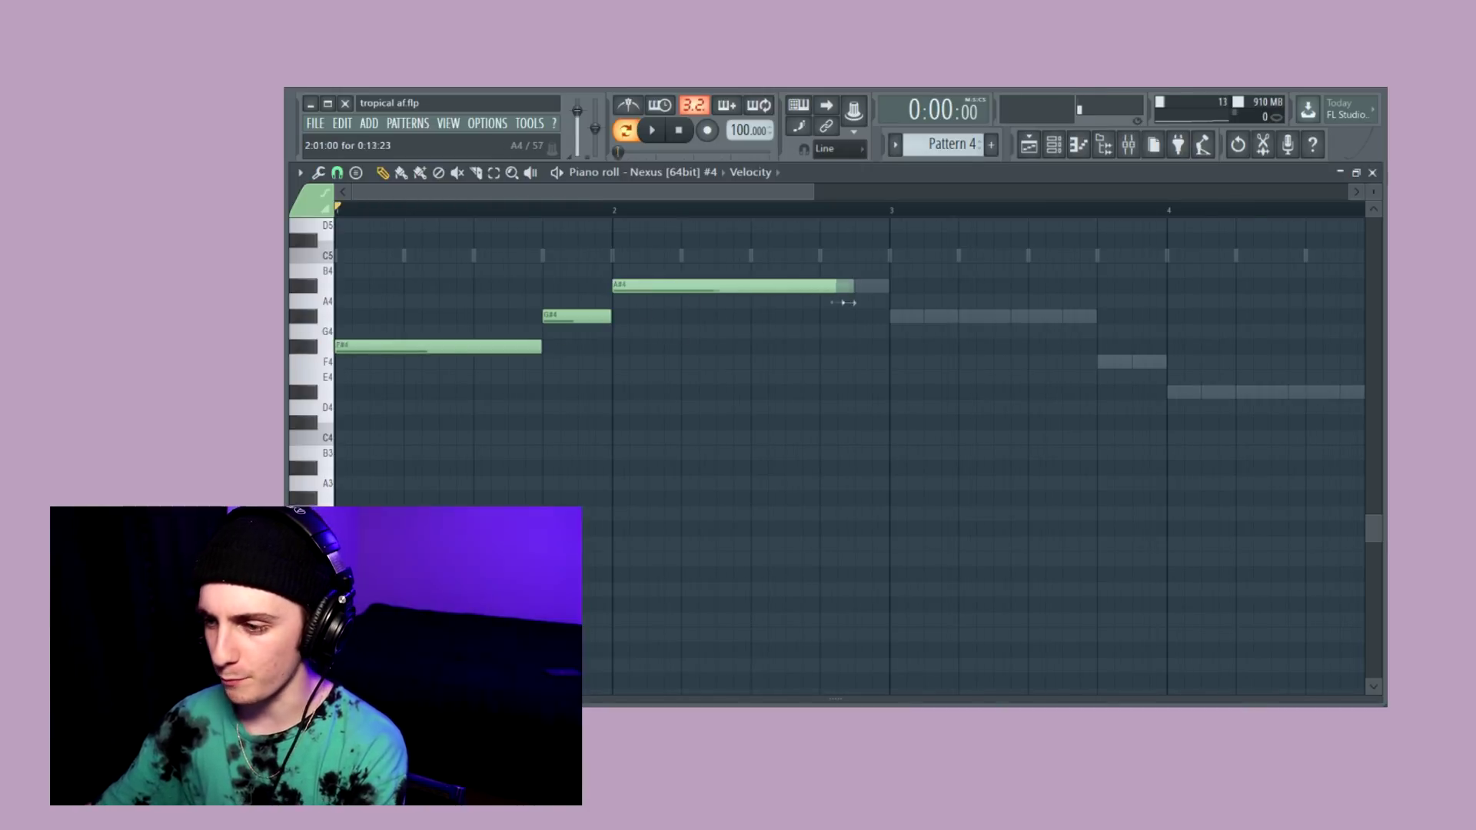
left_click(890, 321)
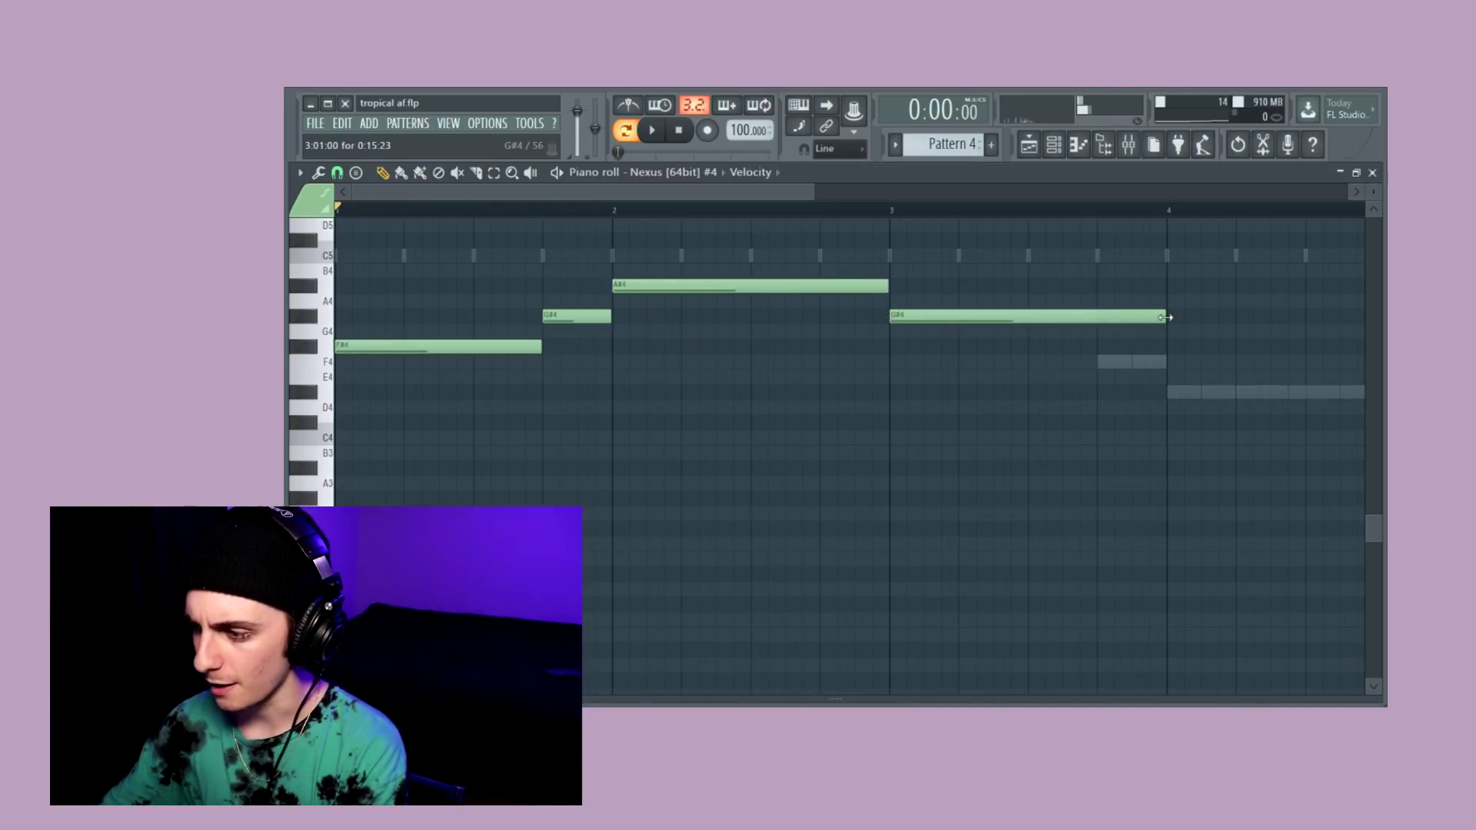
left_click(1103, 363)
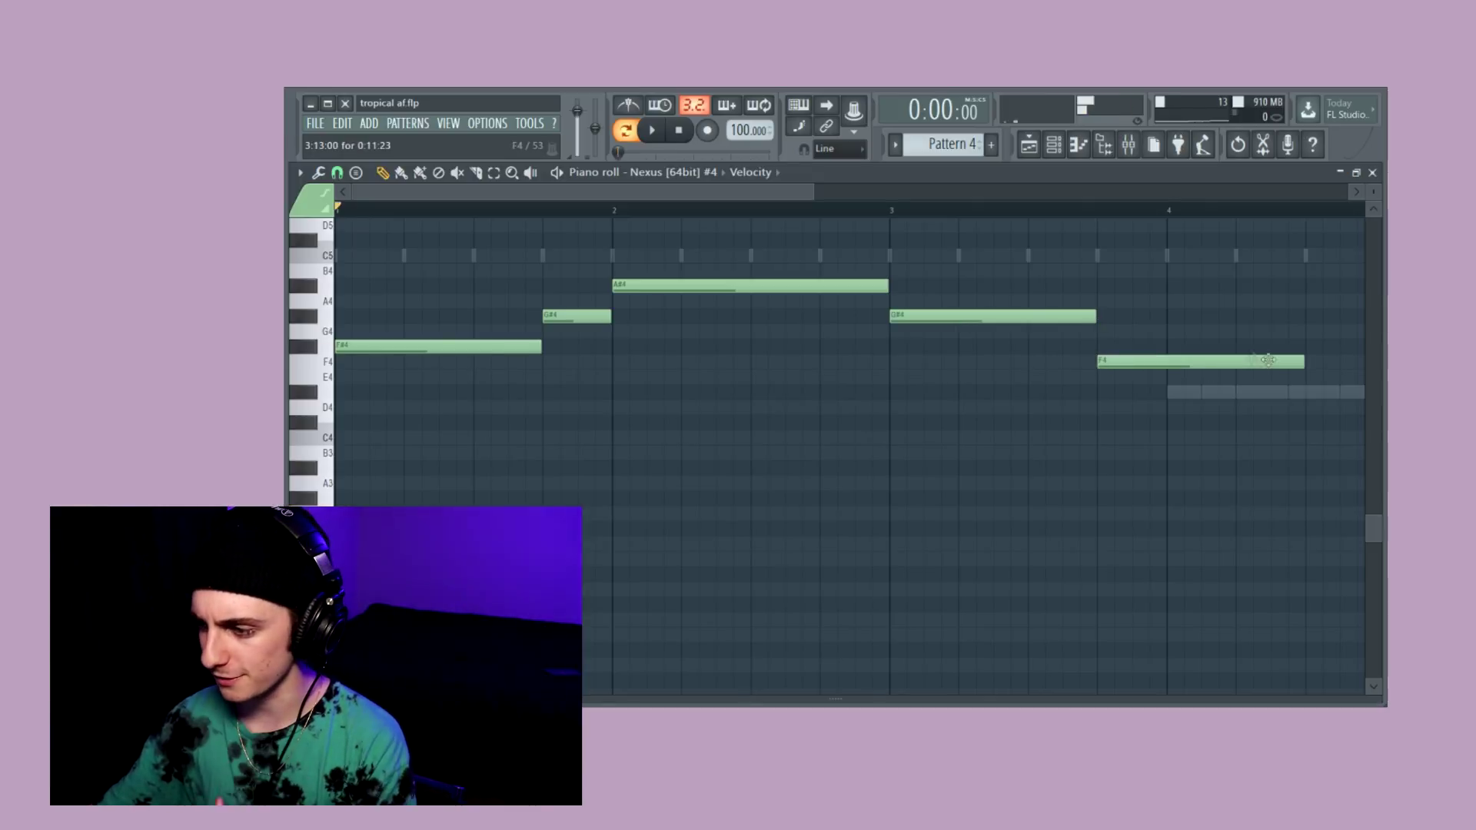
left_click_drag(1299, 365, 1170, 372)
left_click_drag(809, 201, 970, 199)
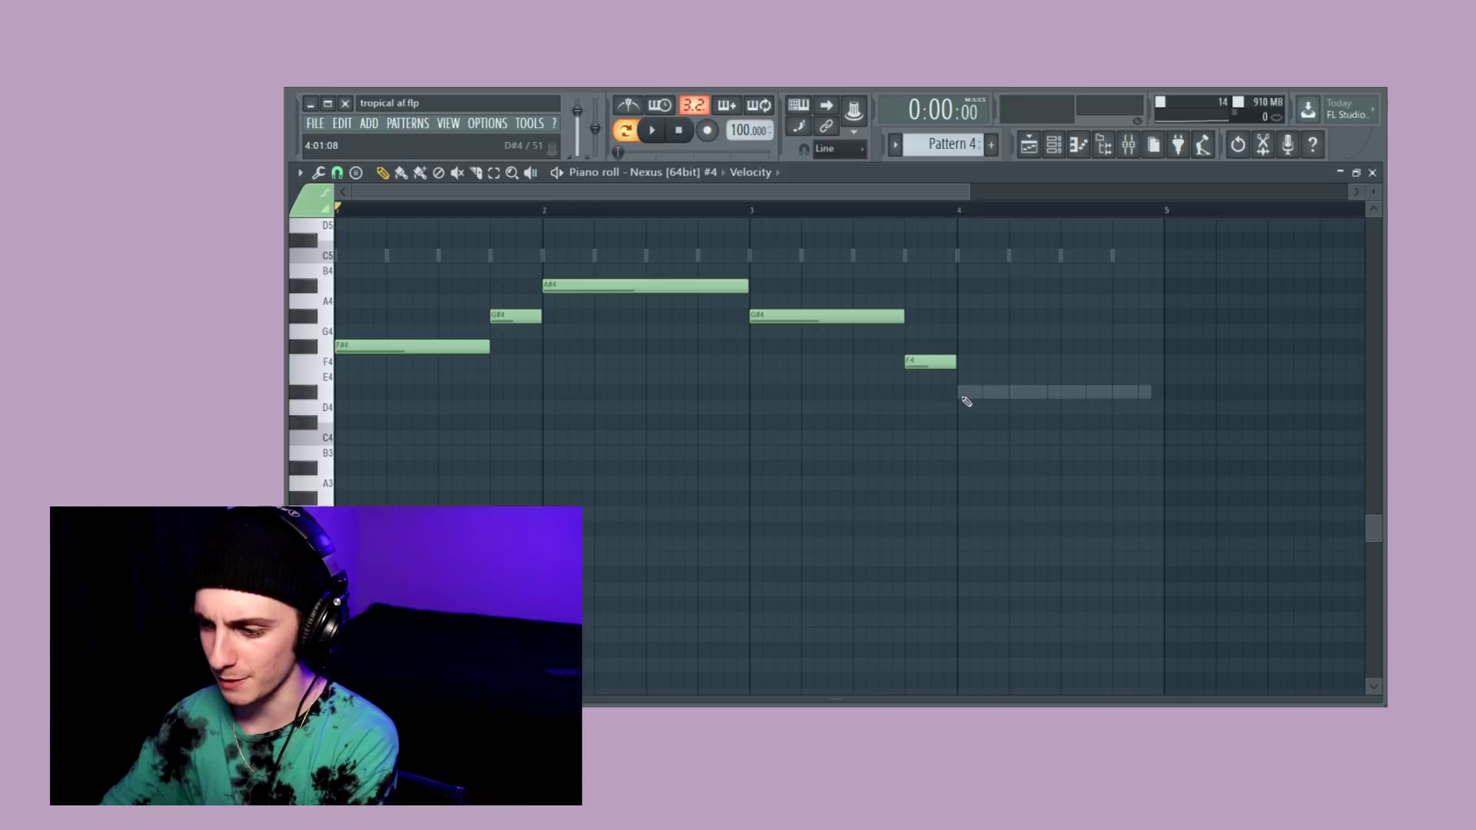
left_click(966, 400)
left_click_drag(1008, 392, 1162, 393)
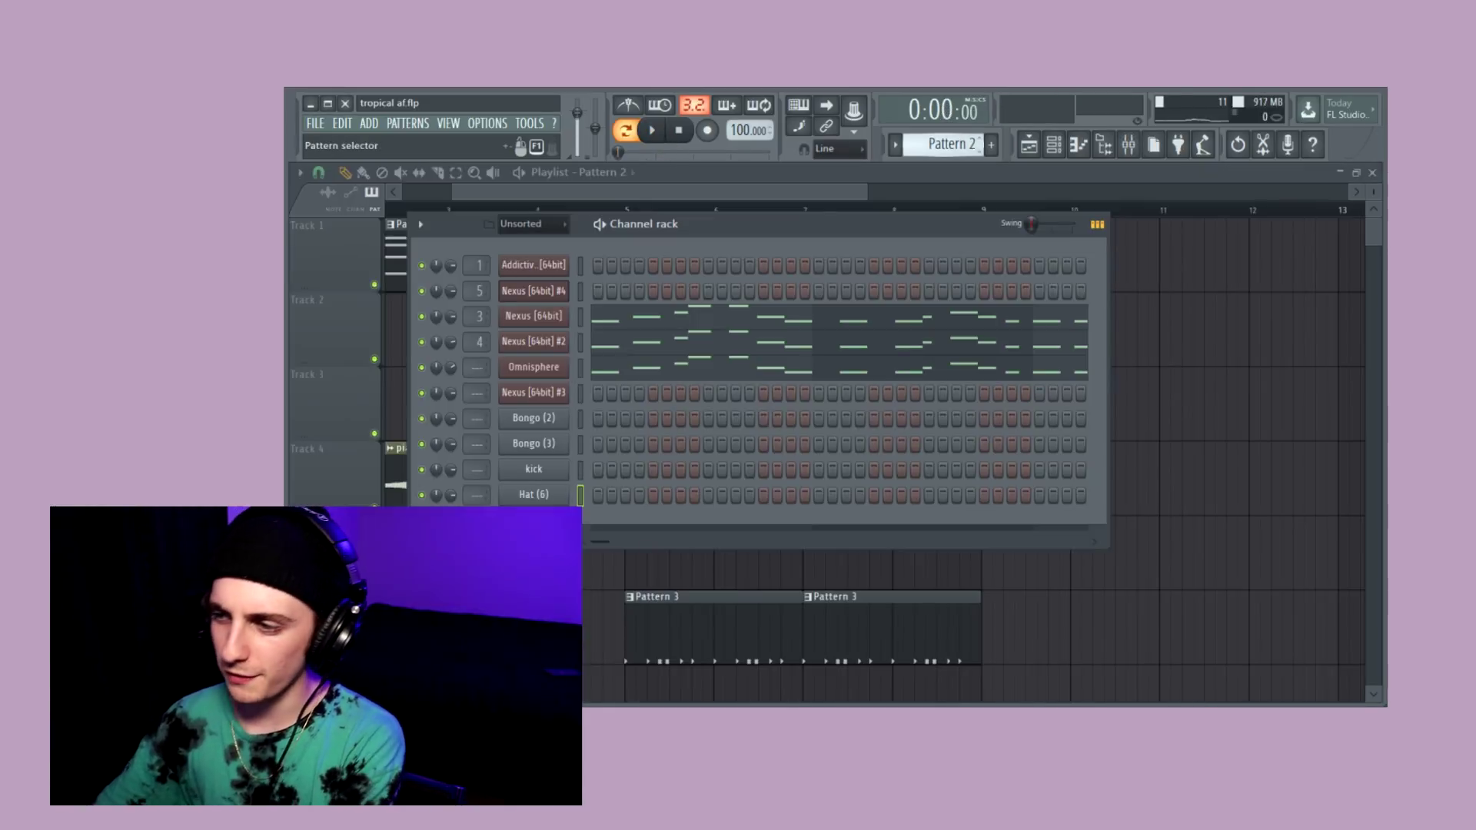
- Open the Hat (6) notes in Pattern 6 and play the rhythm
scroll(953, 144, "down", 4)
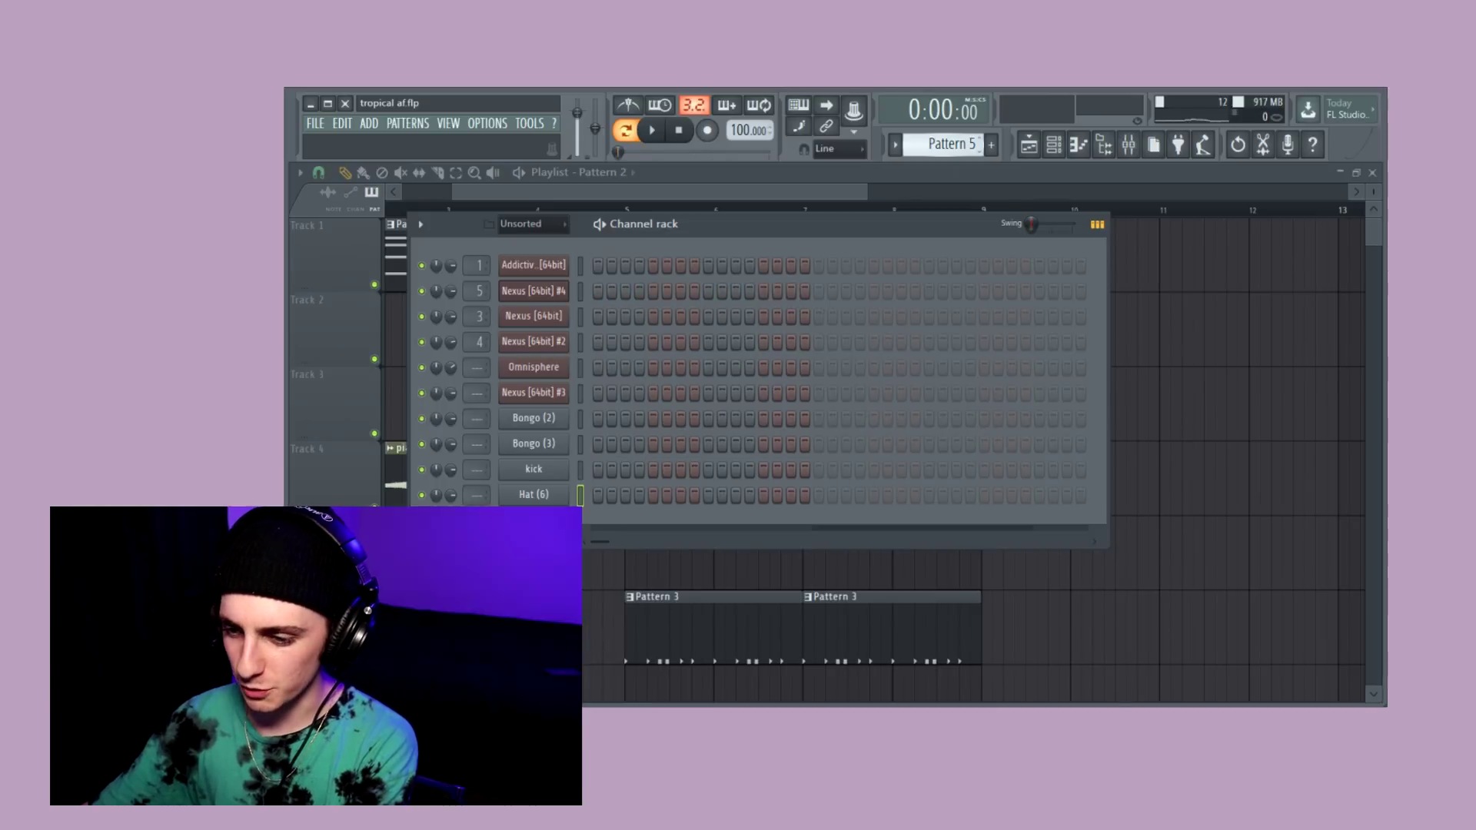
right_click(558, 487)
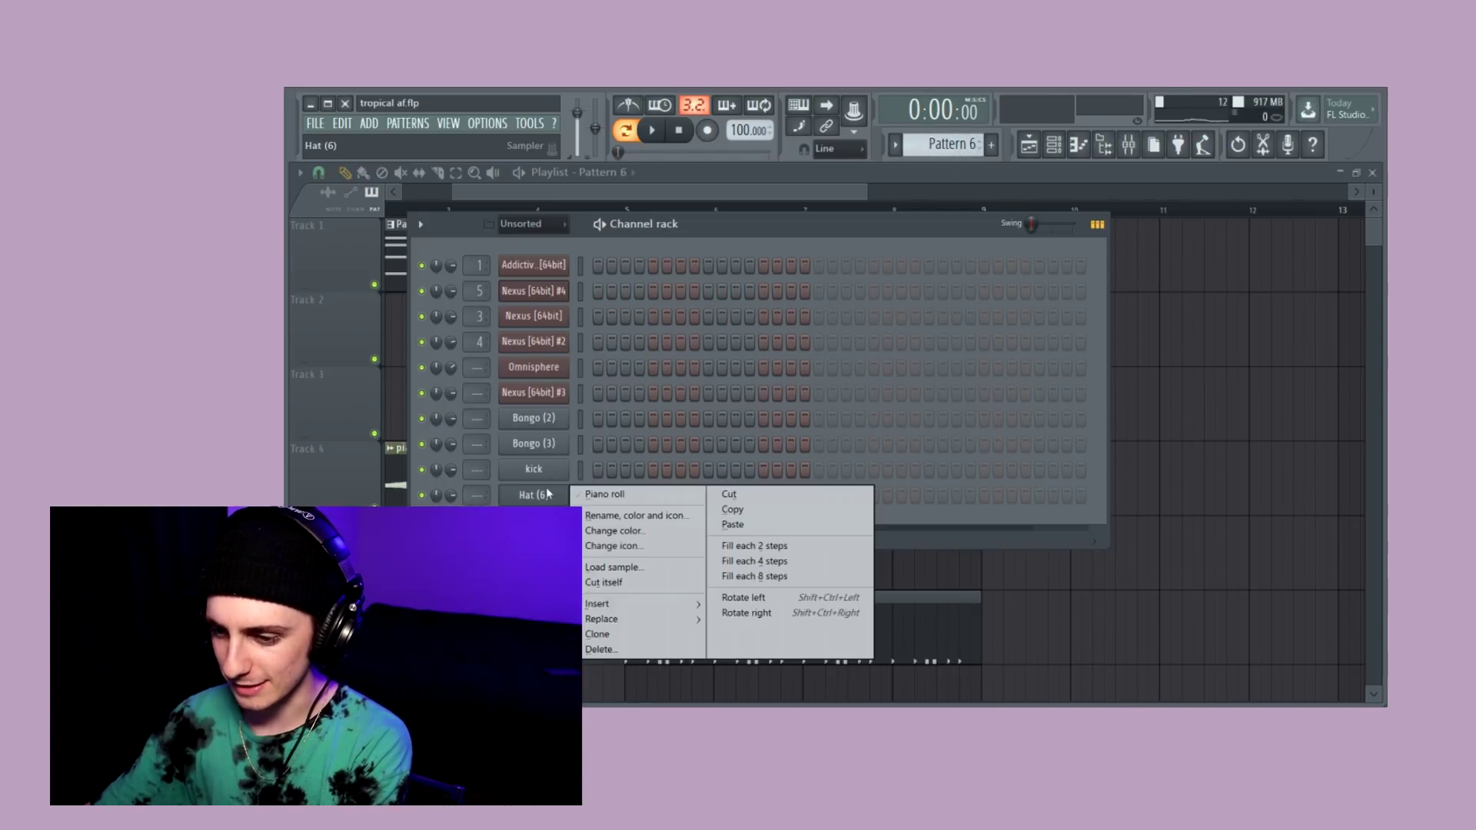
left_click(604, 493)
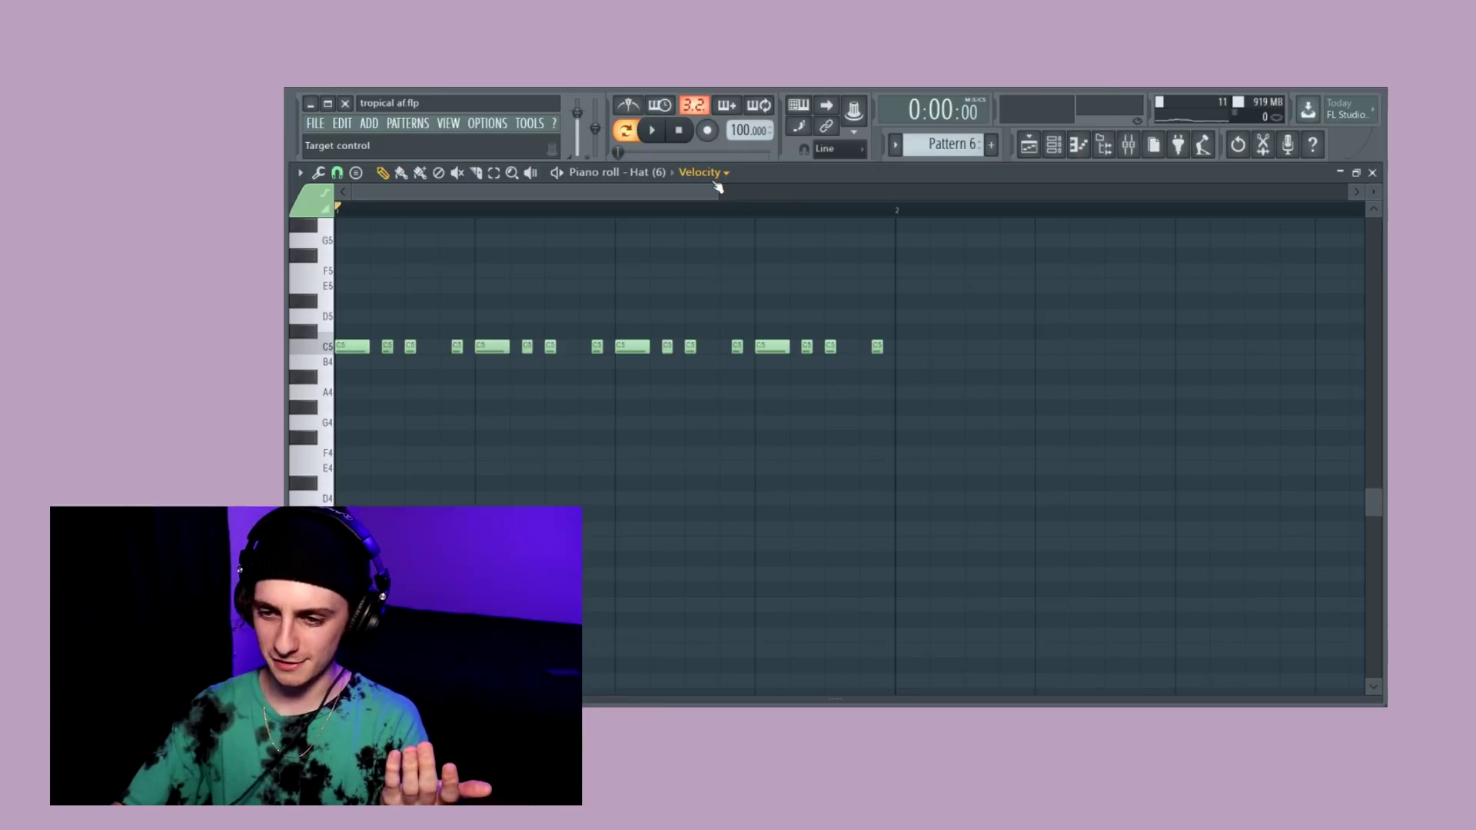
key("space")
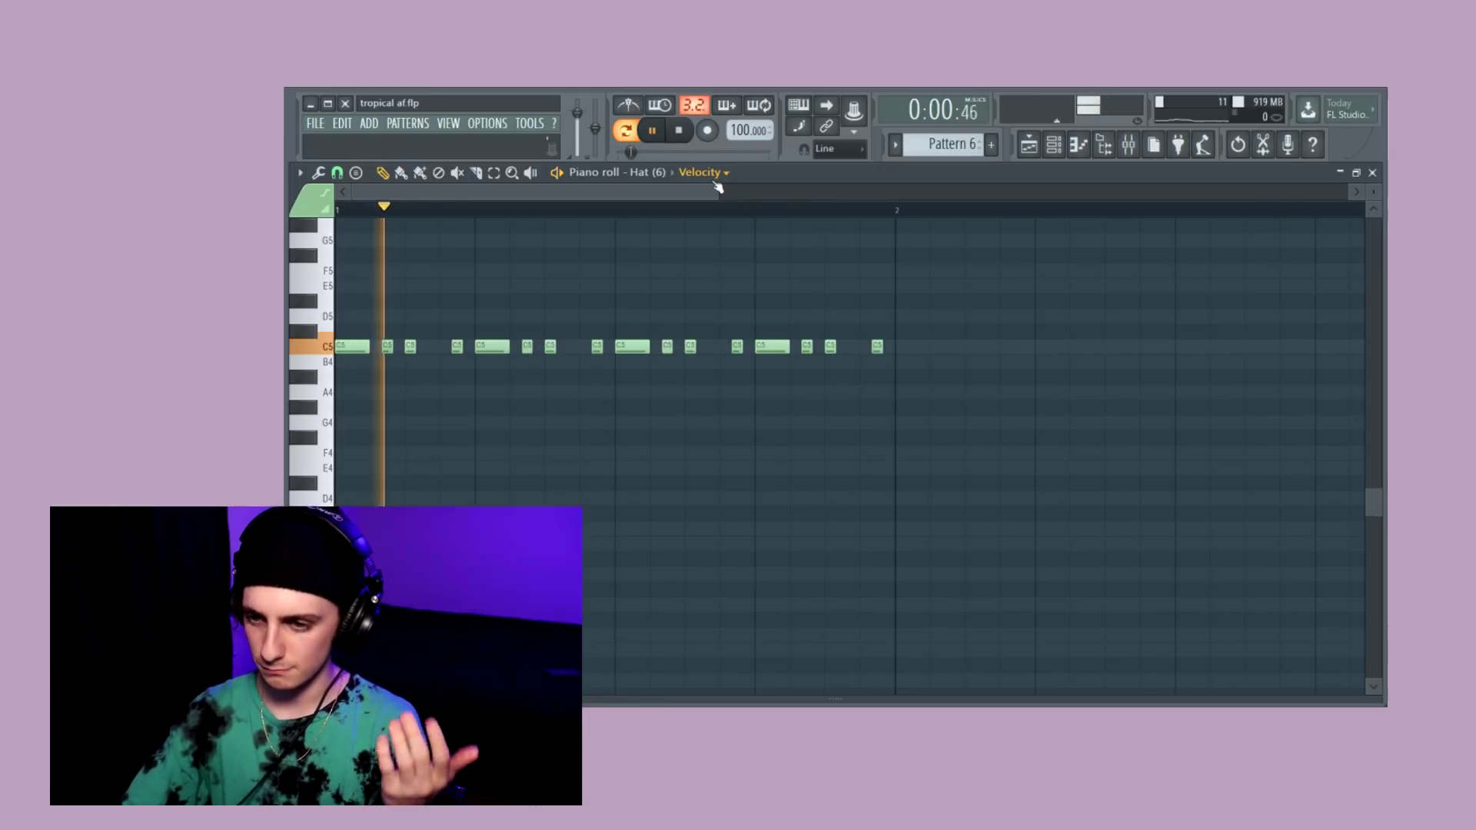
key("space")
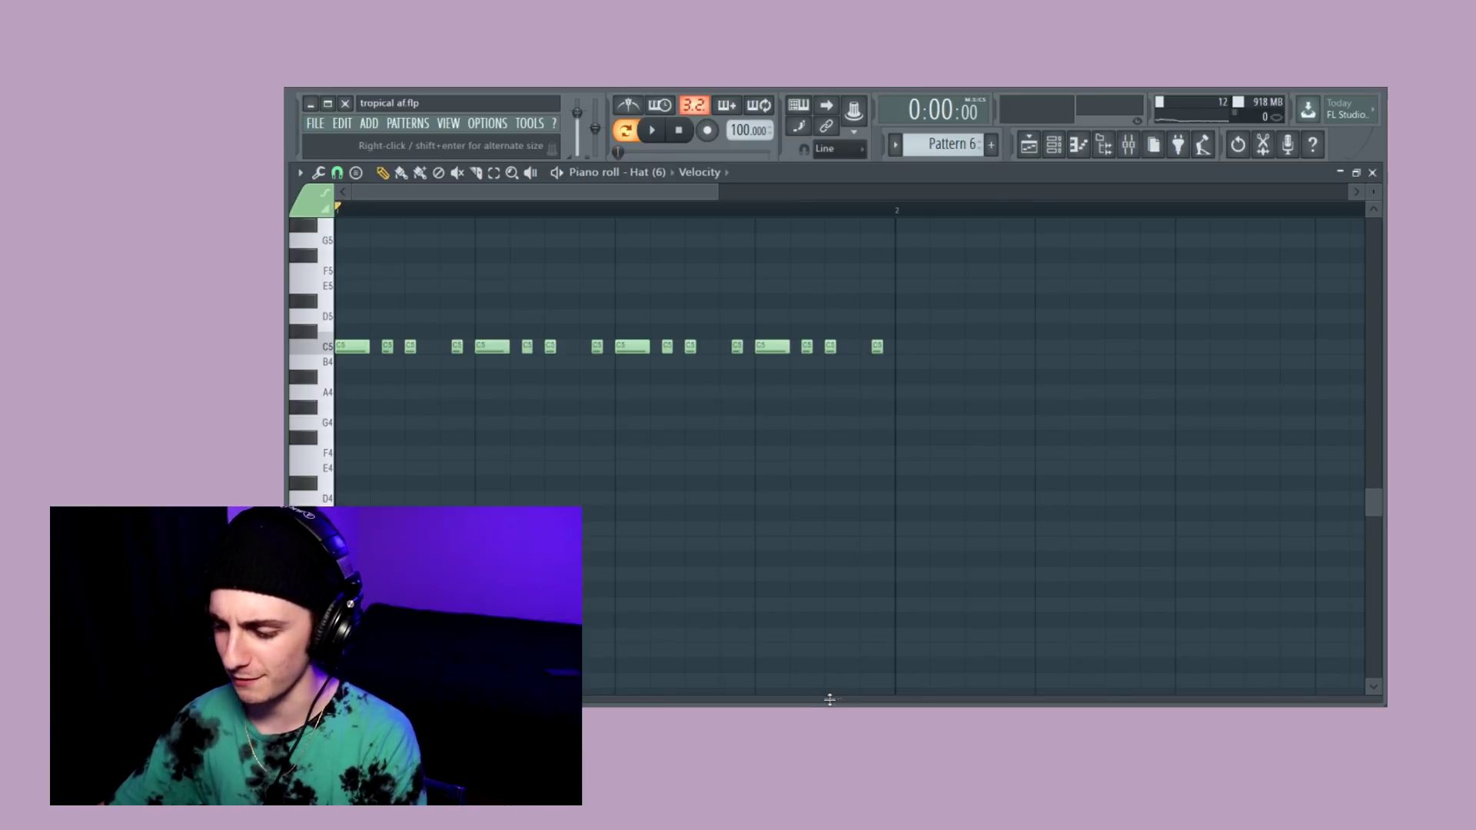
- Examine the hat notes' velocities and play the hat pattern again
left_click_drag(846, 695, 863, 478)
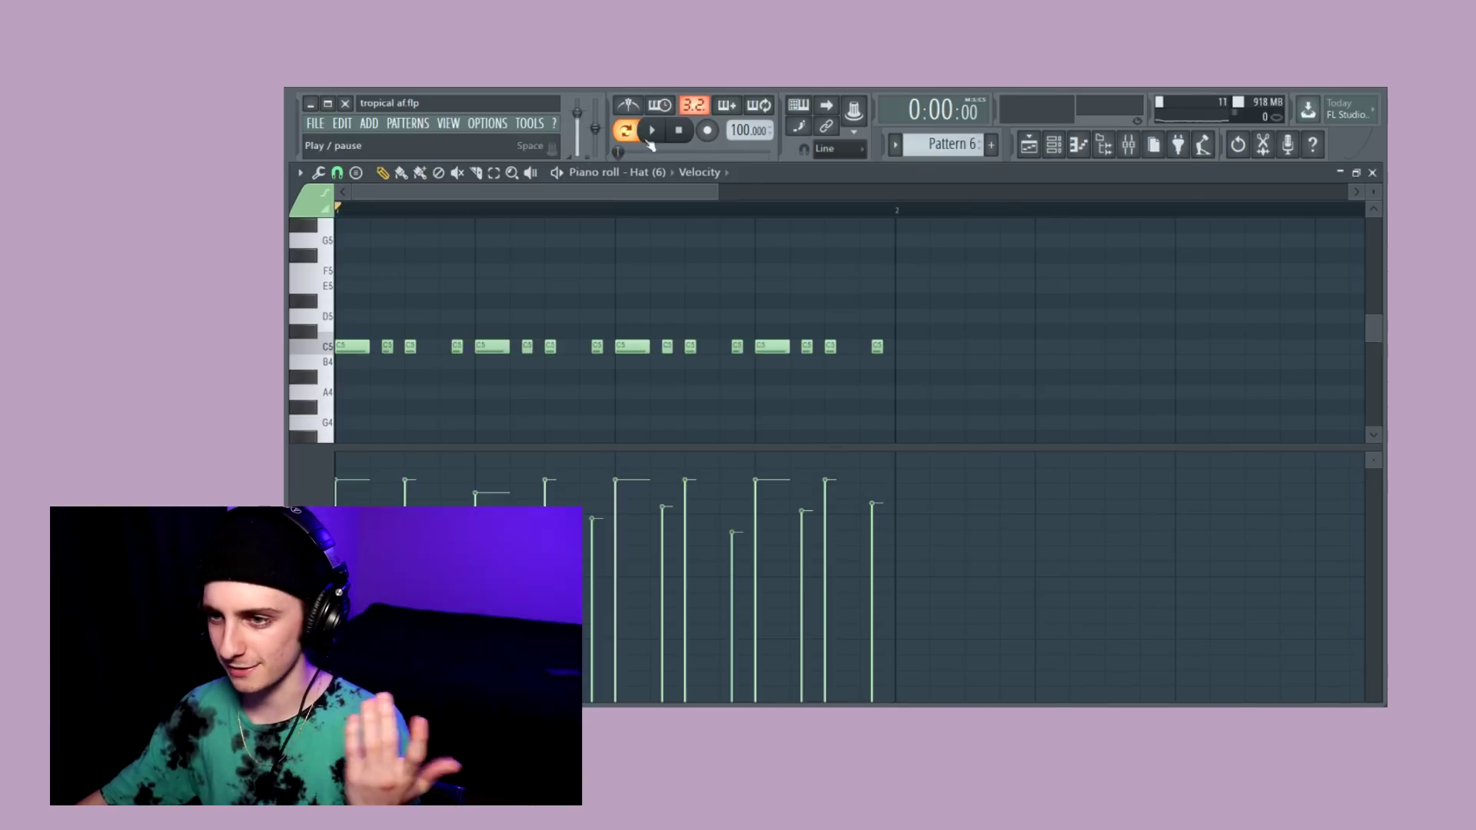
key("space")
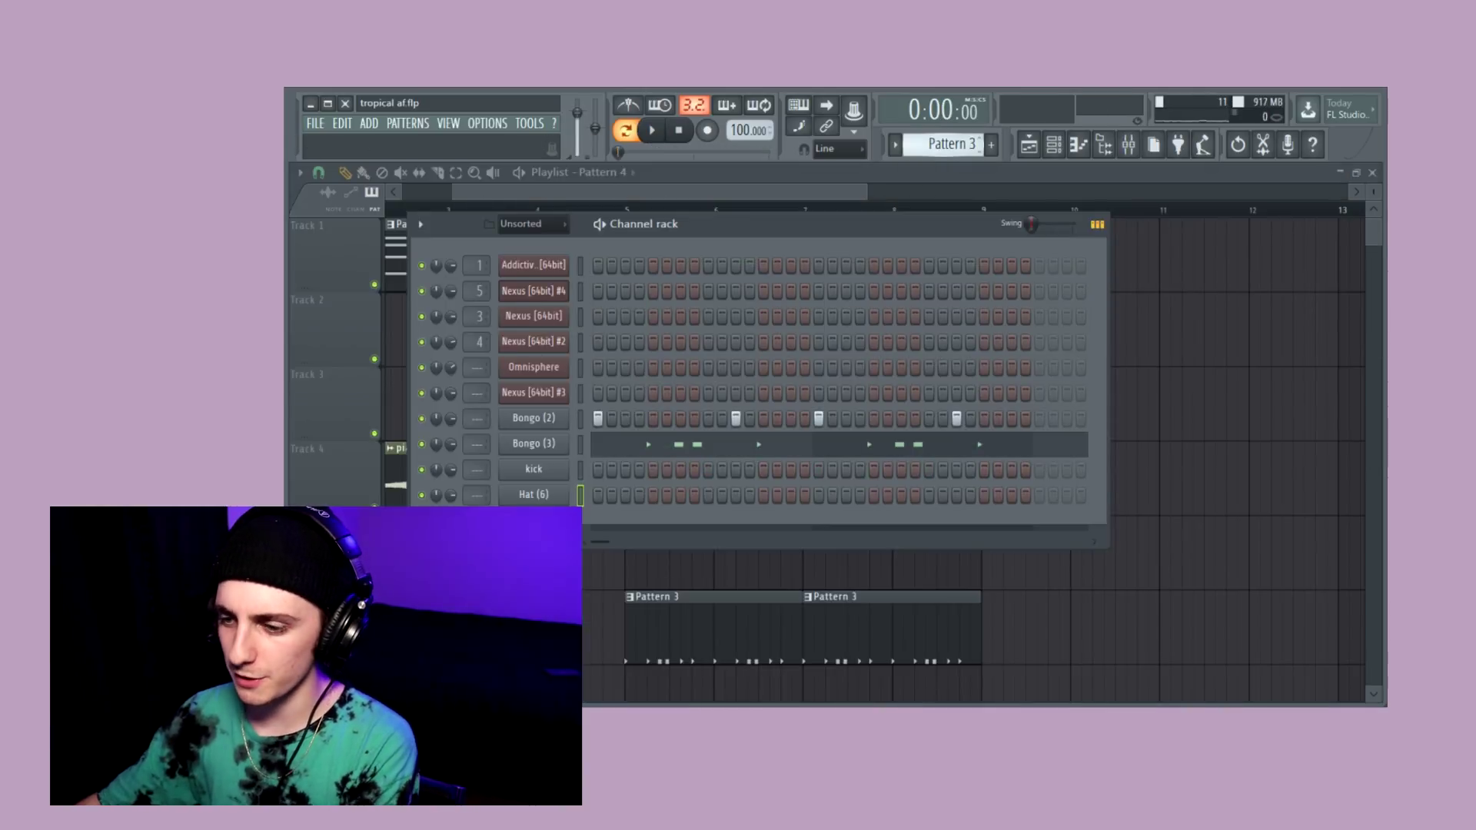
scroll(962, 148, "up", 1)
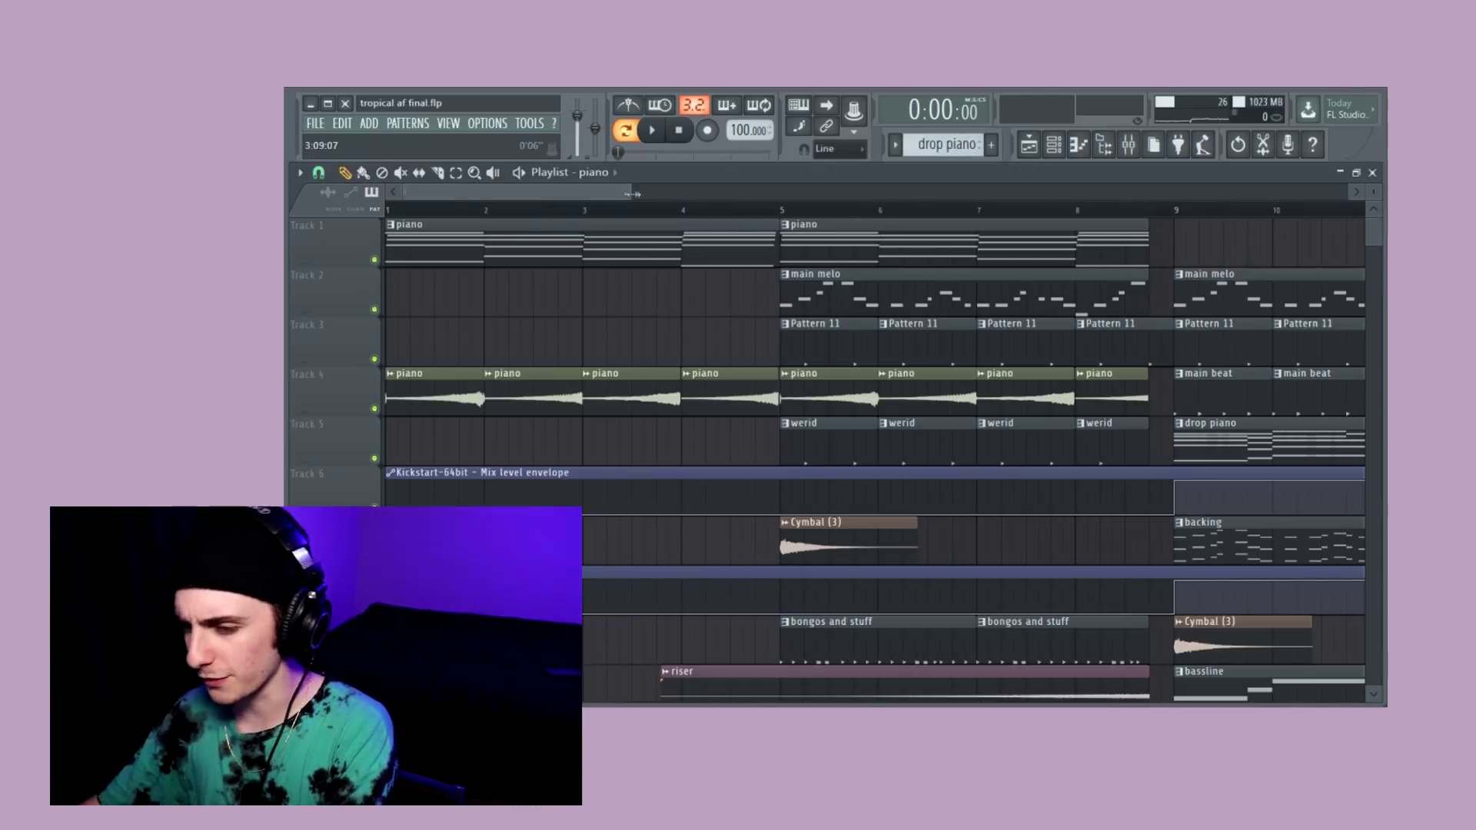
- Display over 20 bars of the final arrangement in the playlist and play the song from the start
left_click_drag(632, 194, 865, 222)
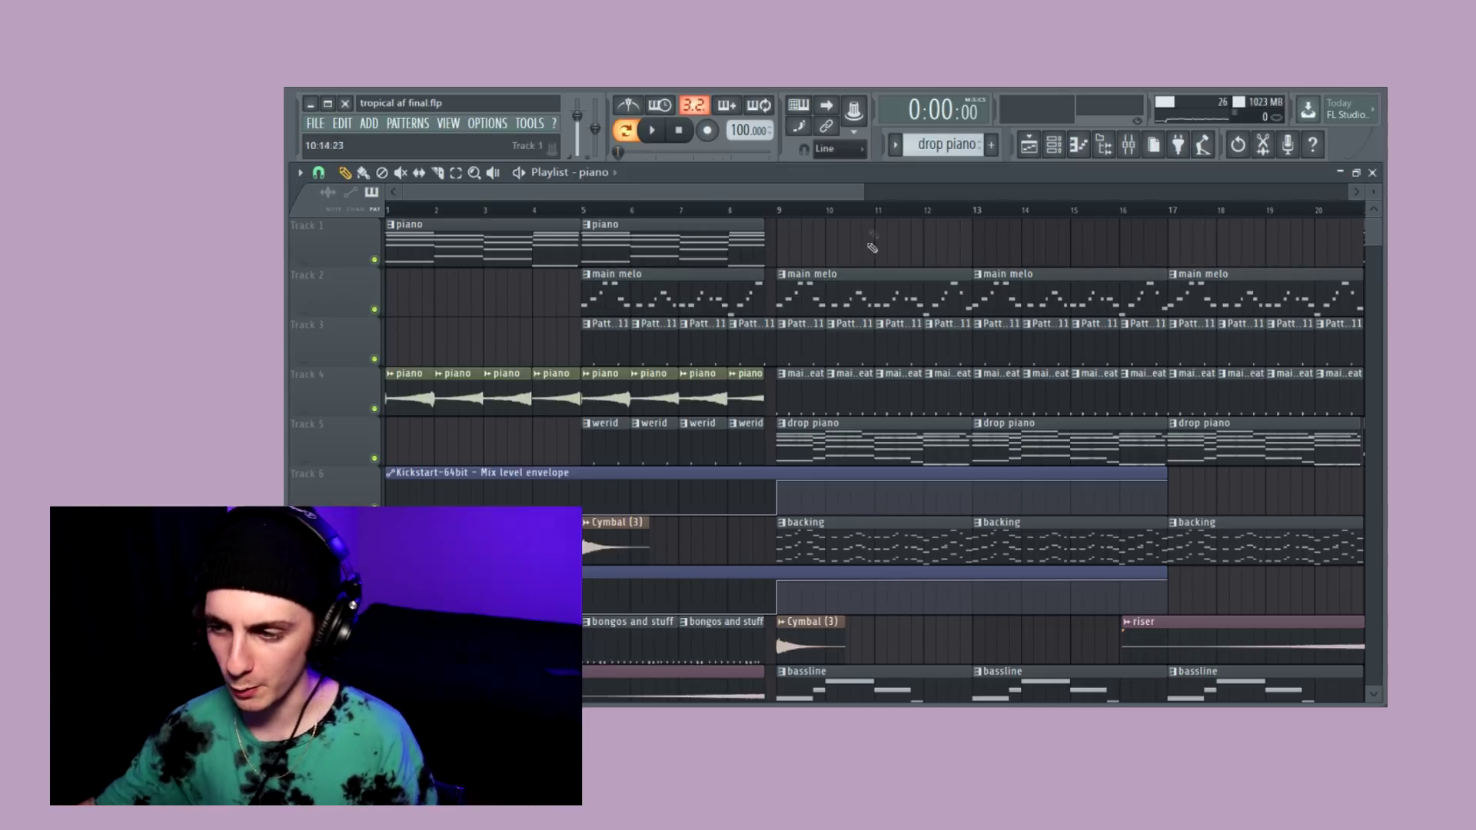
scroll(784, 415, "down", 2)
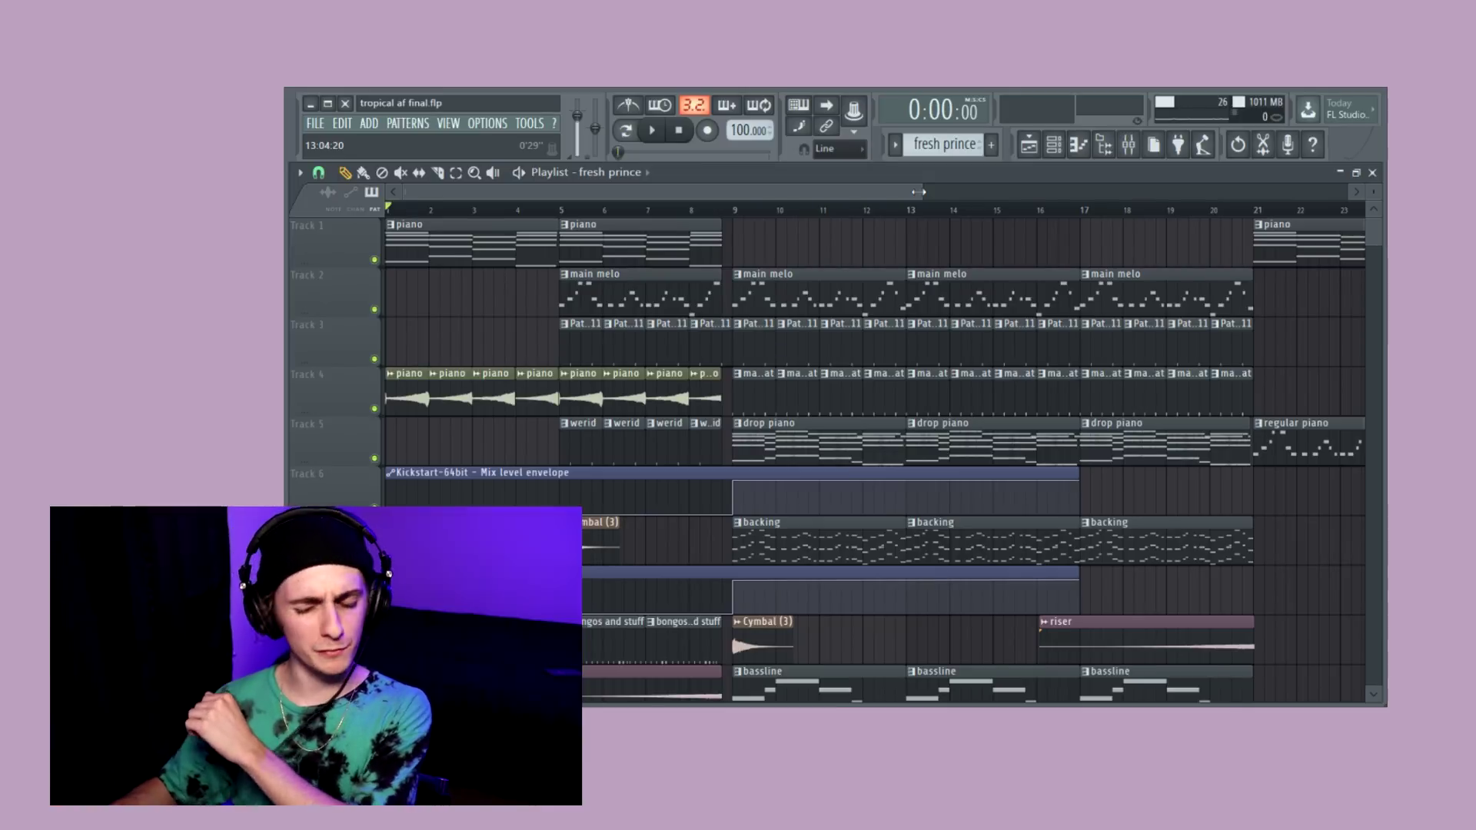
key("space")
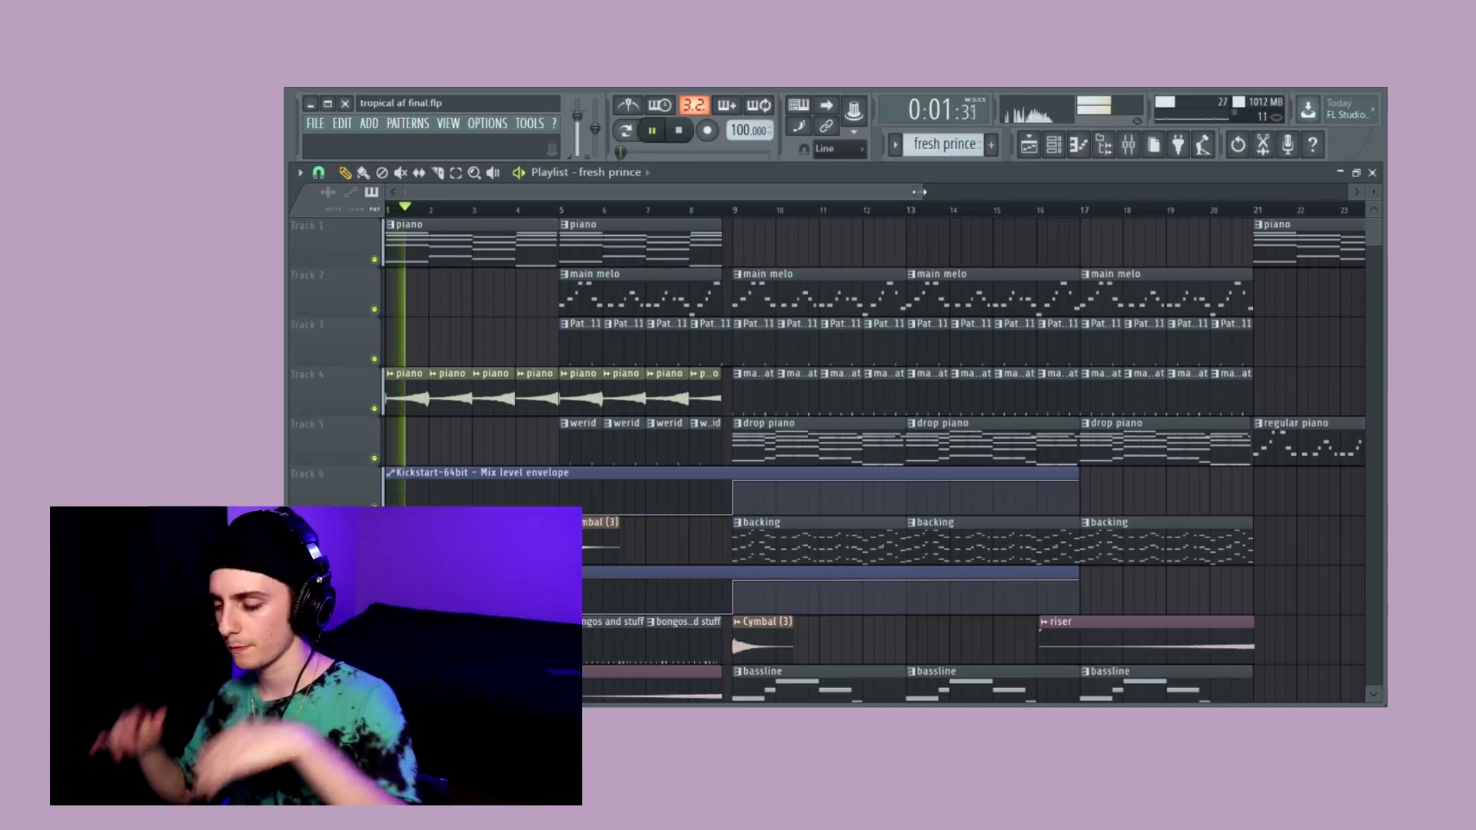